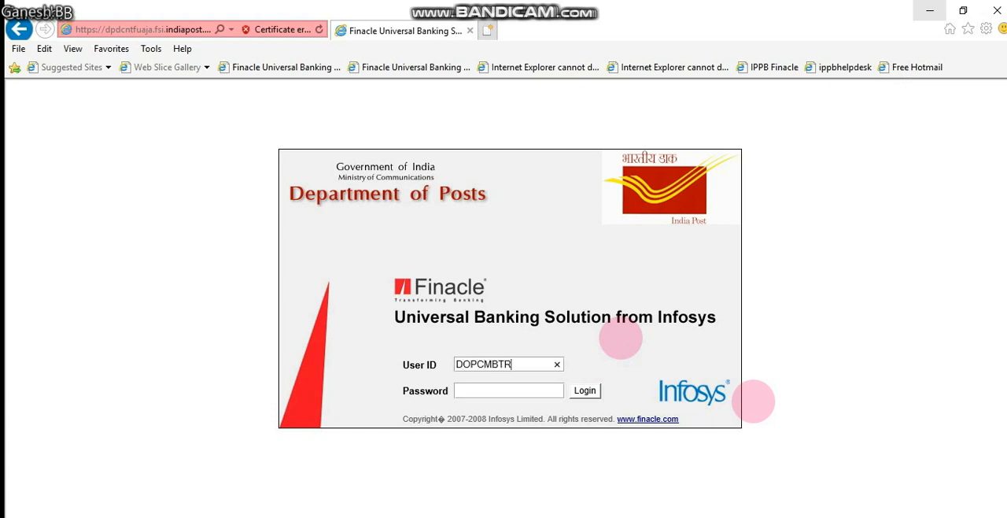
Log in with the user ID and account password and select the FINCORE solution
text(5)
key(Tab)
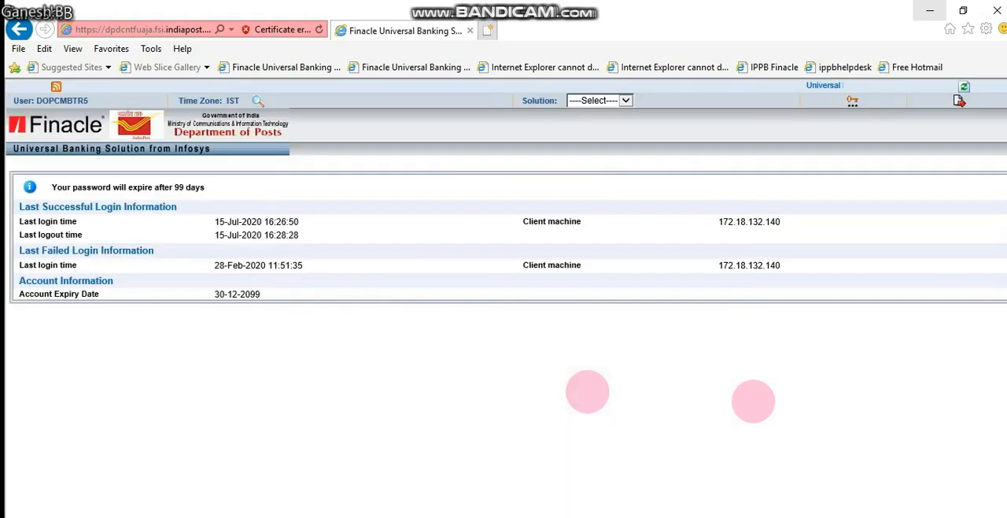
click(602, 101)
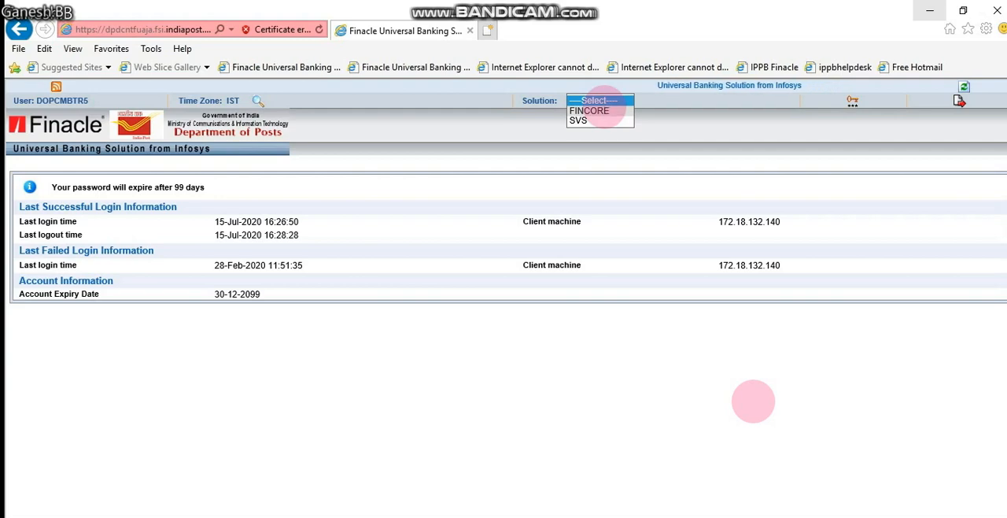
click(598, 111)
click(539, 330)
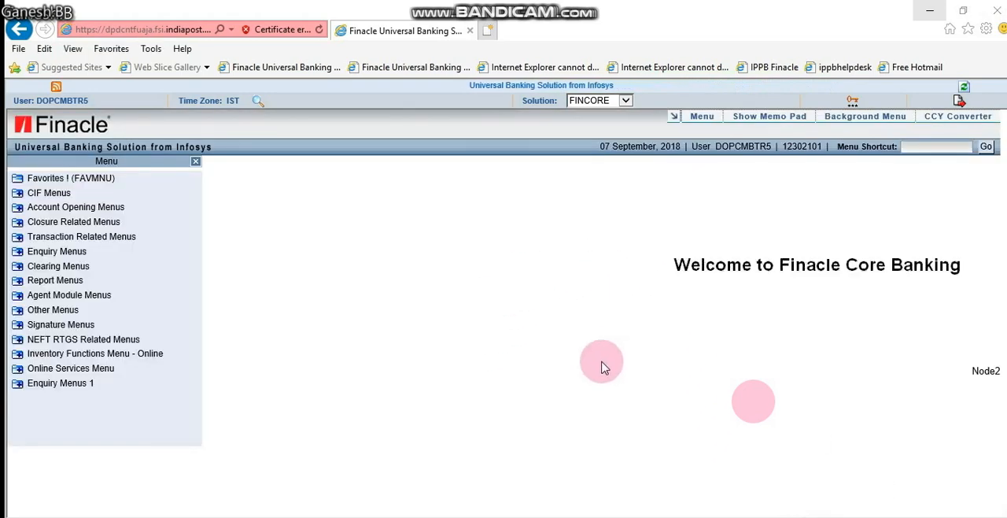
Open the CCRC screen for creating a retail CIF and start a new record with the A-ADD function
click(944, 150)
text(CC)
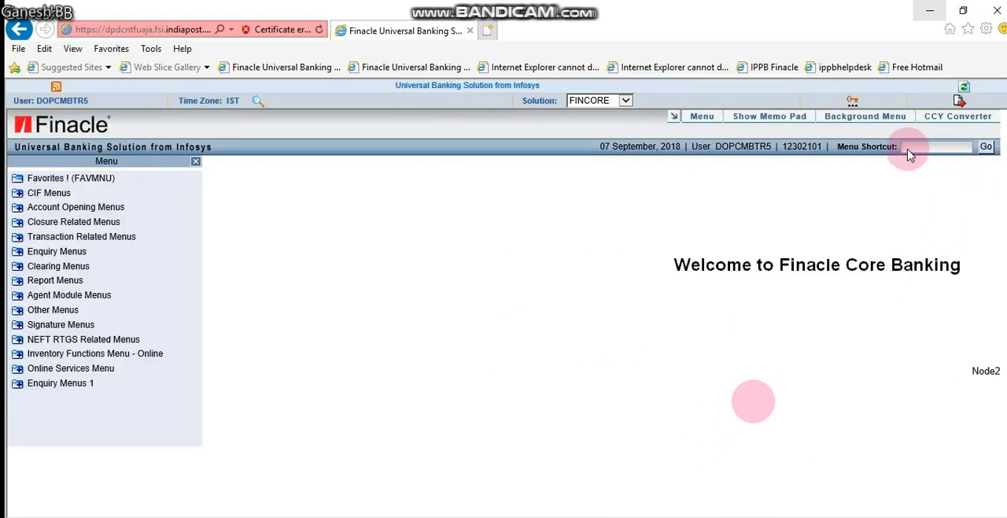
text(RC)
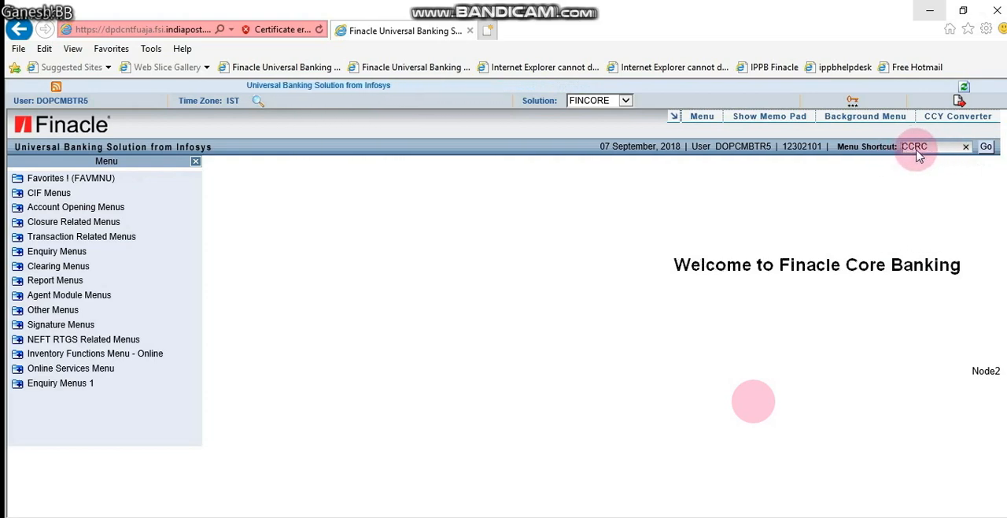
click(988, 150)
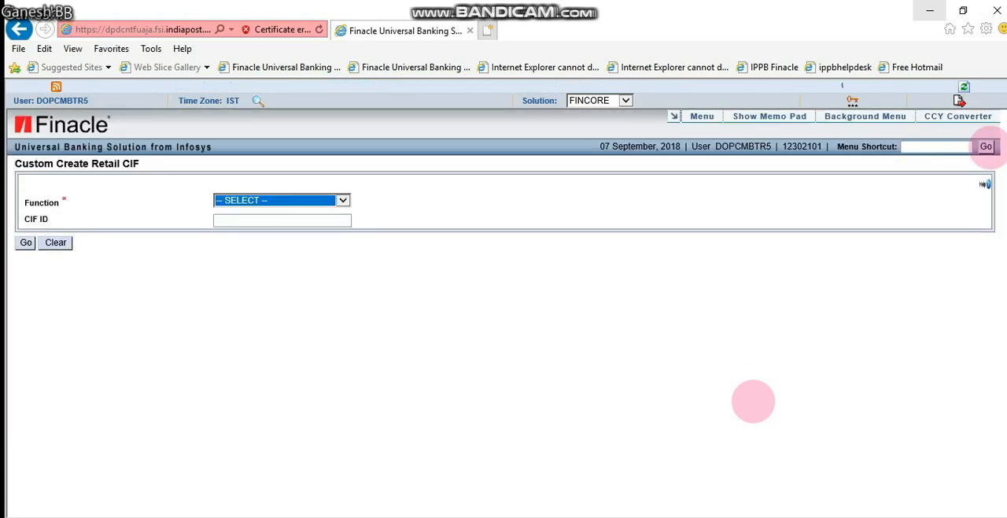
click(250, 202)
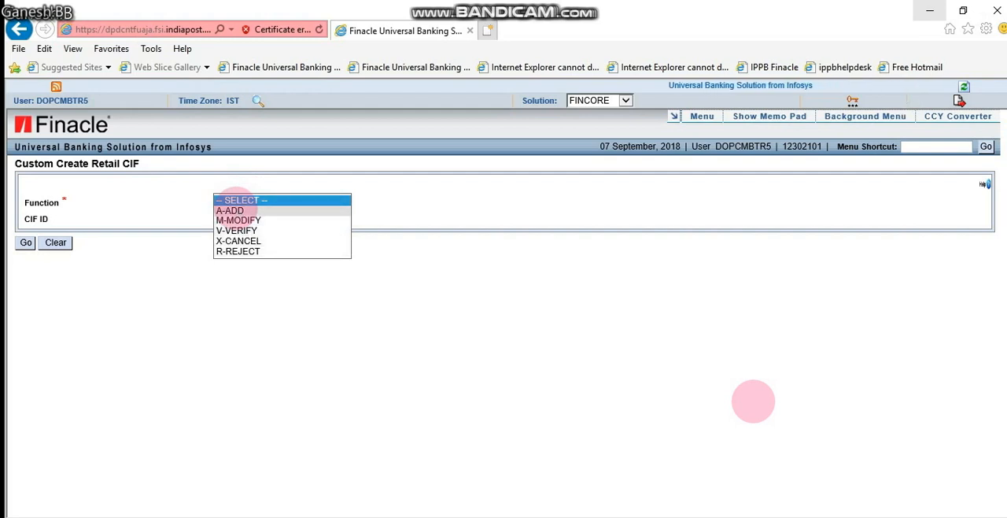
click(234, 210)
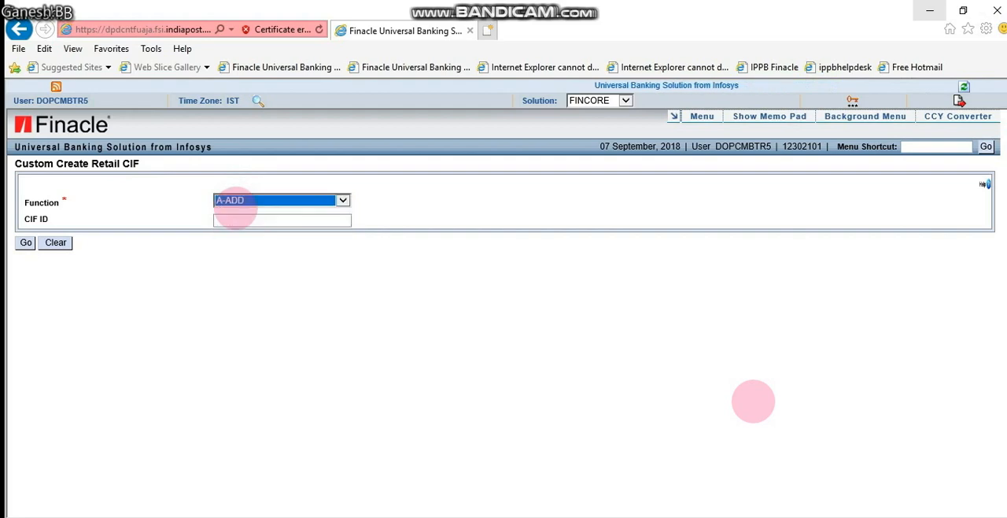
key(Return)
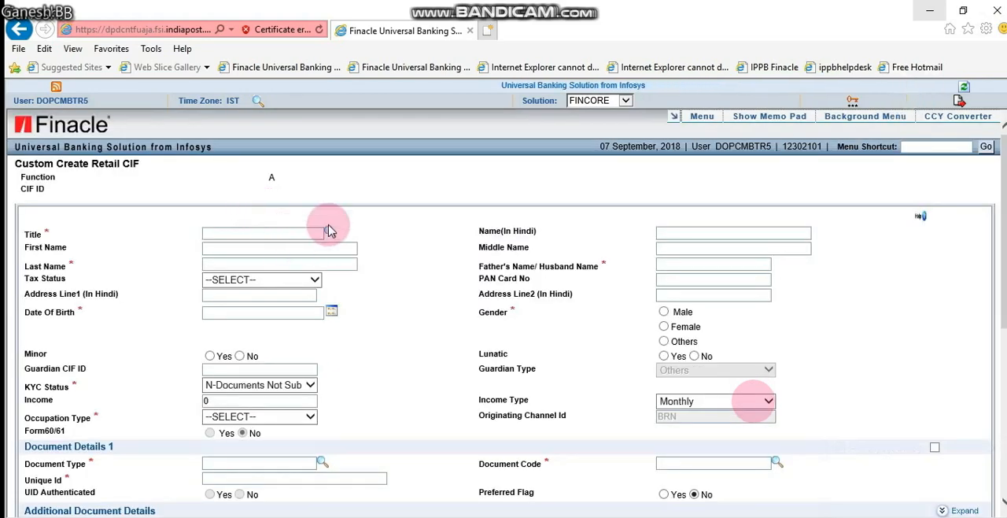
Set the customer's title to MR by picking it from the customer title code list
scroll(423, 396, down, 5)
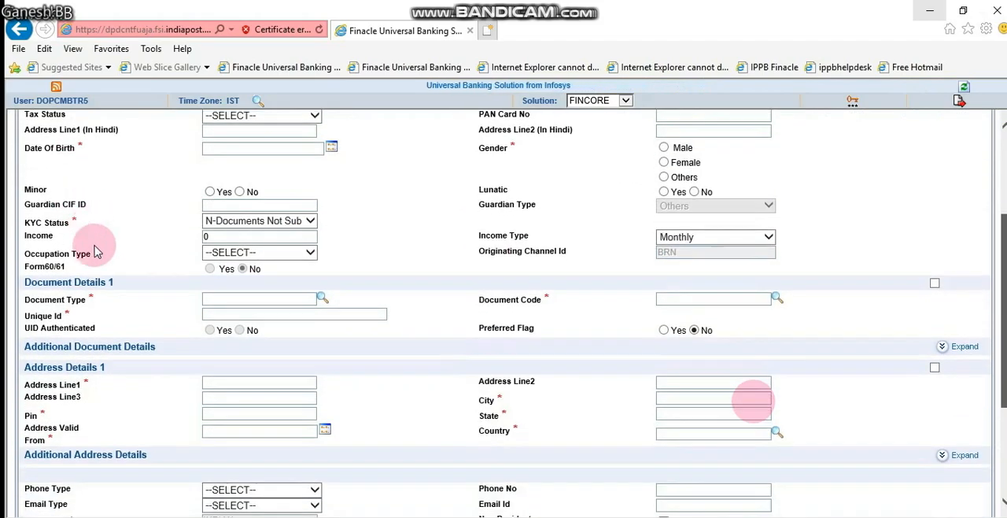
scroll(78, 342, down, 1)
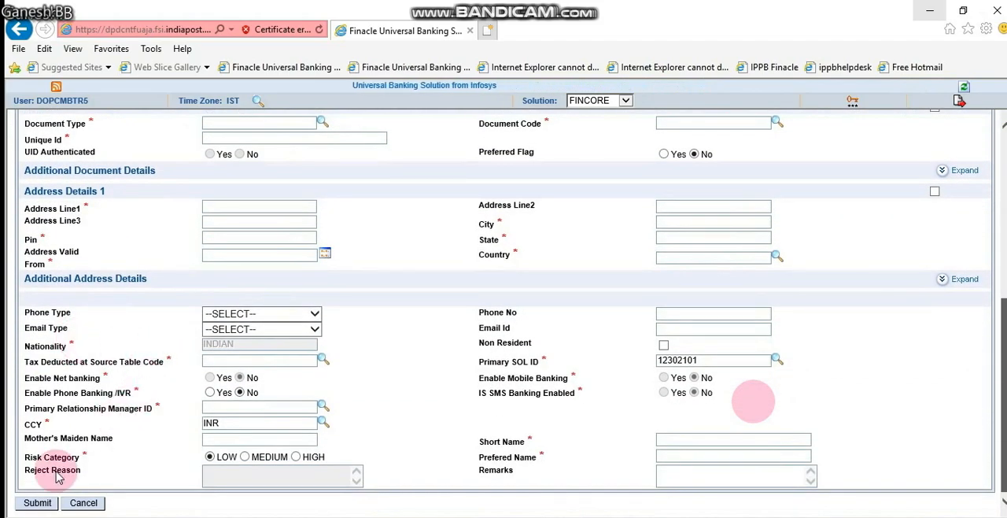
scroll(36, 511, up, 1)
scroll(35, 512, up, 5)
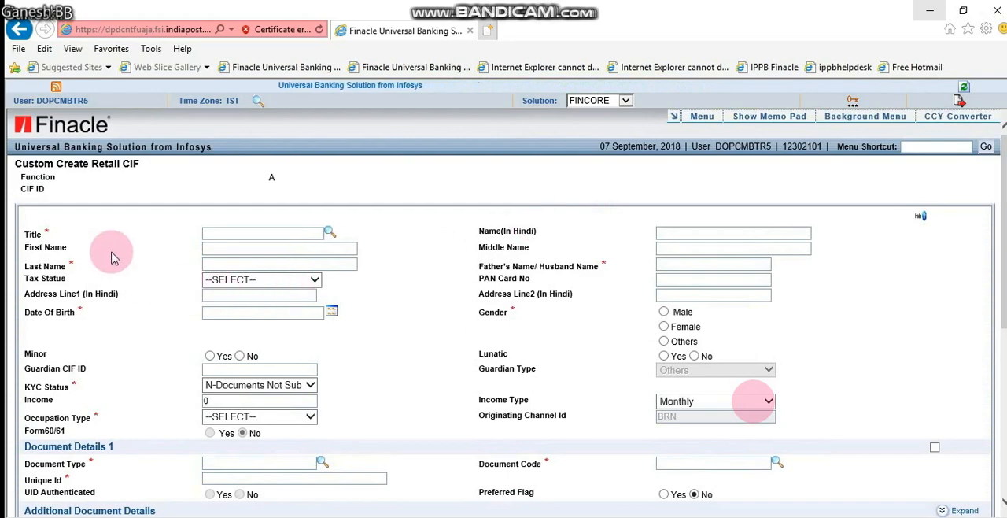
click(329, 233)
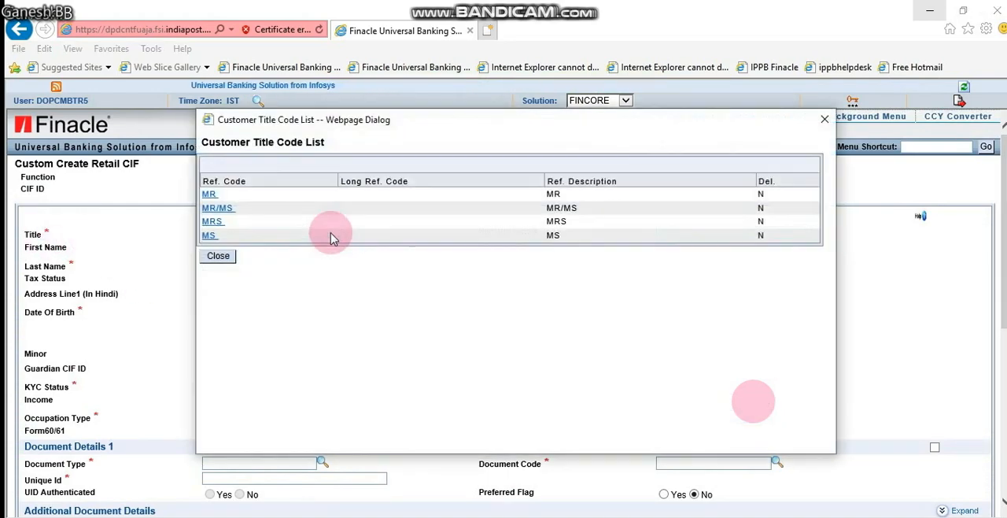
click(209, 195)
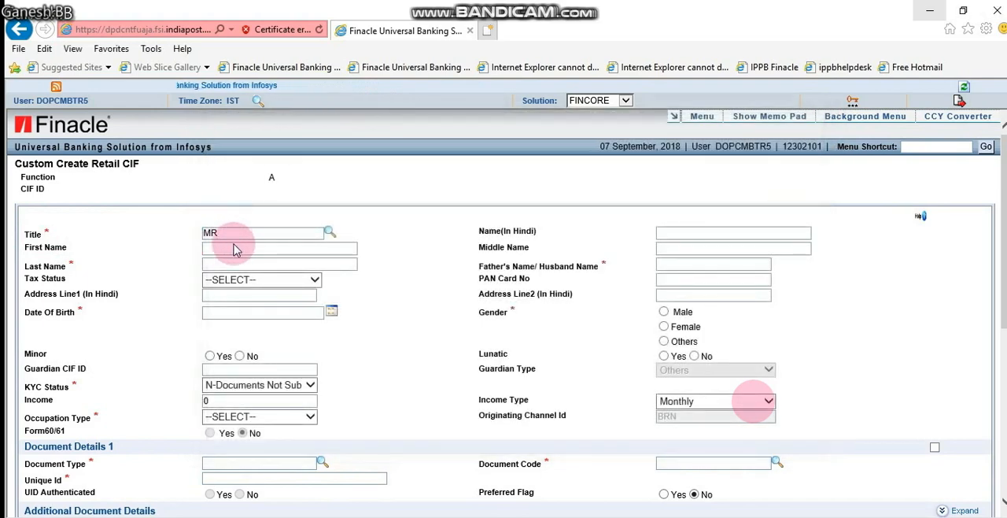
Enter the customer's last name and the father's or husband's name
click(267, 263)
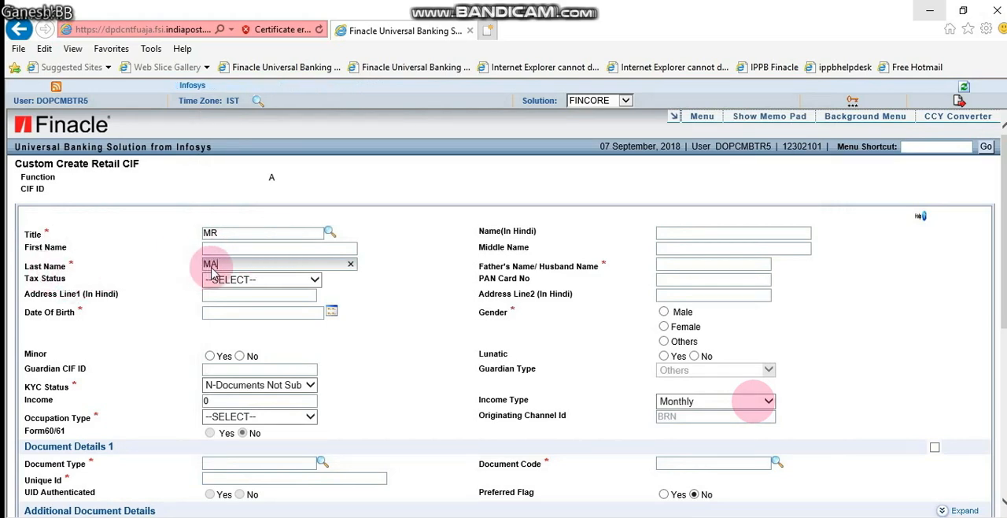
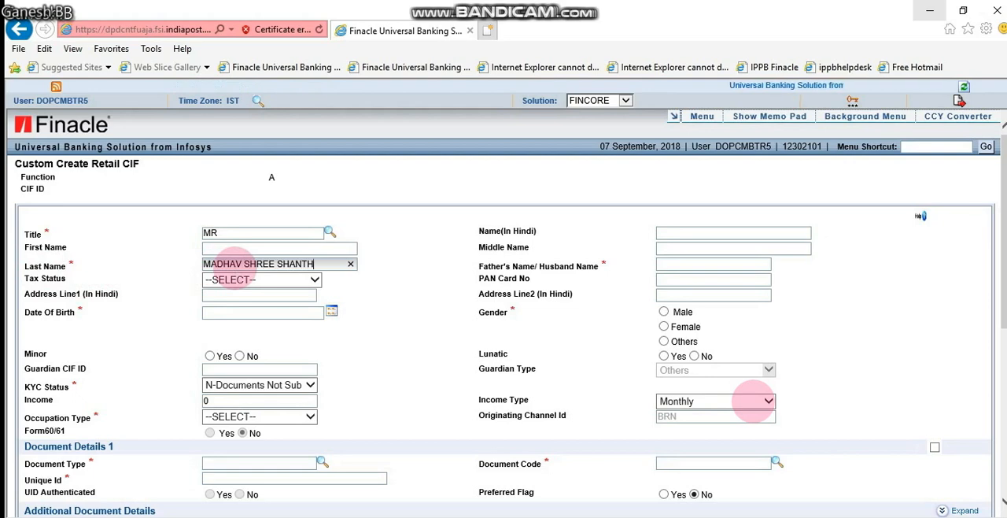
key(Tab)
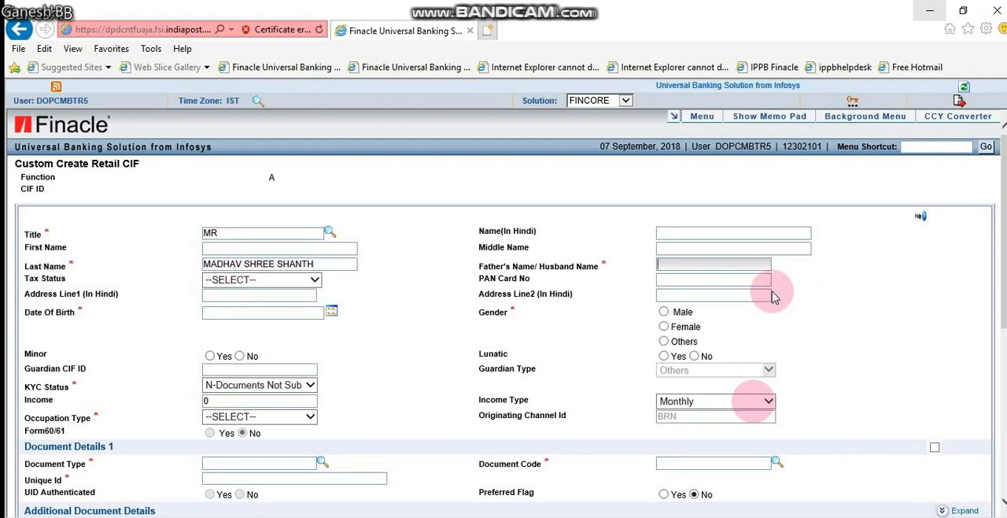
text(G)
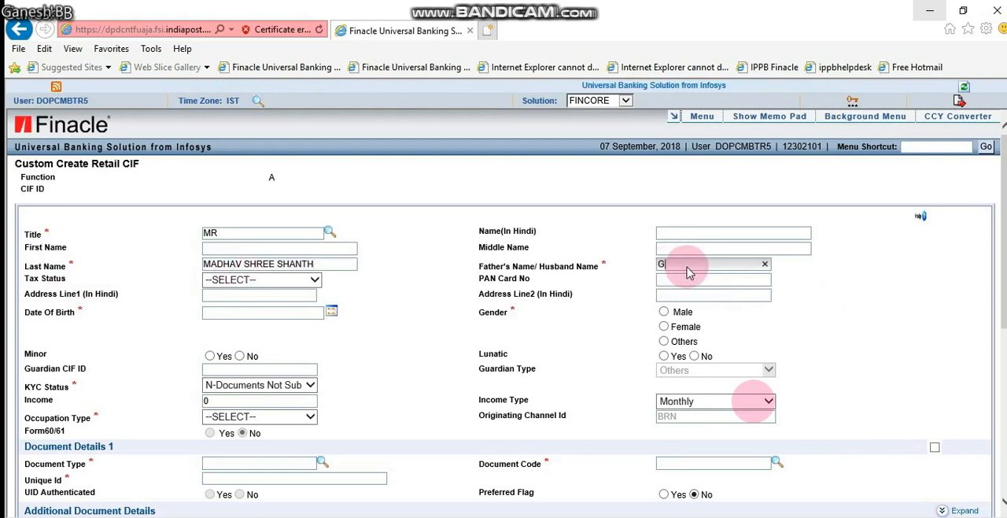
text(ANESH)
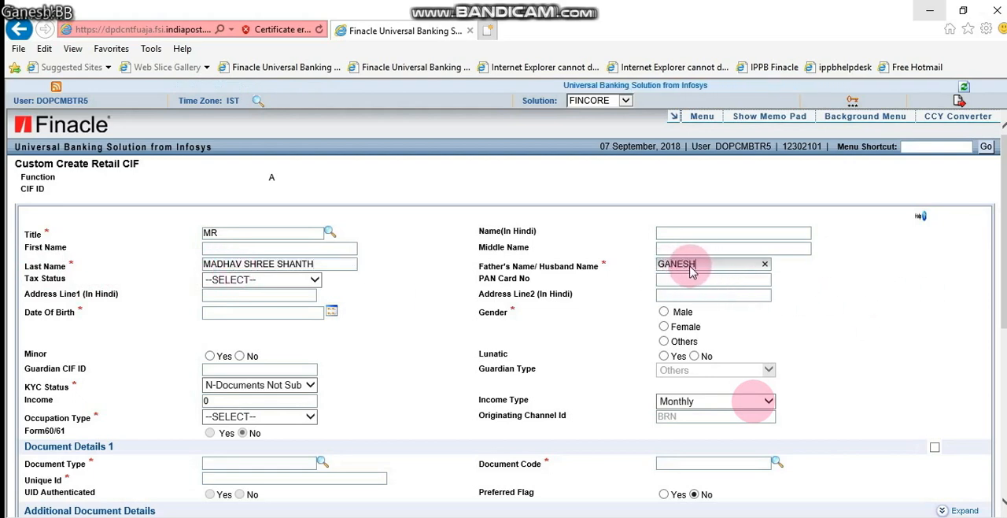
Set the tax status to PAN Card Available and enter the customer's PAN card number
click(315, 282)
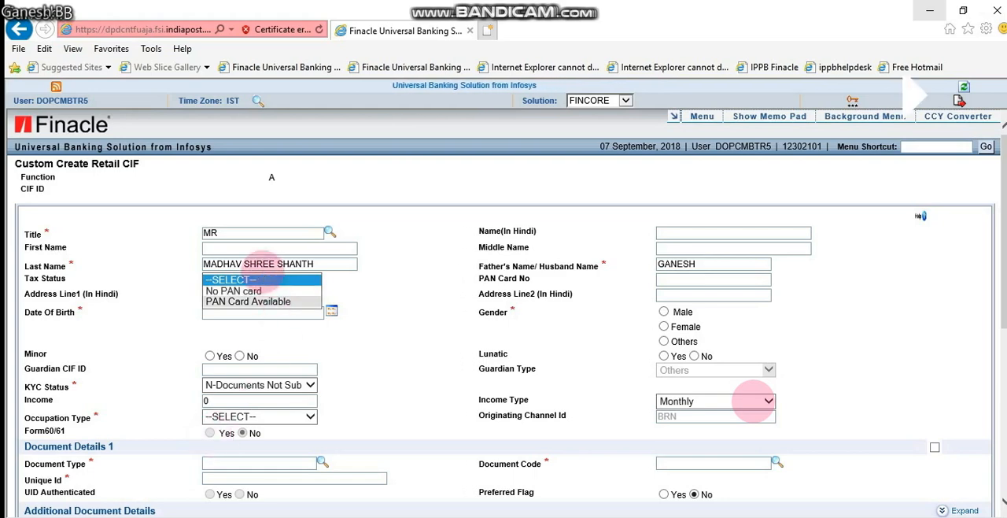
click(259, 302)
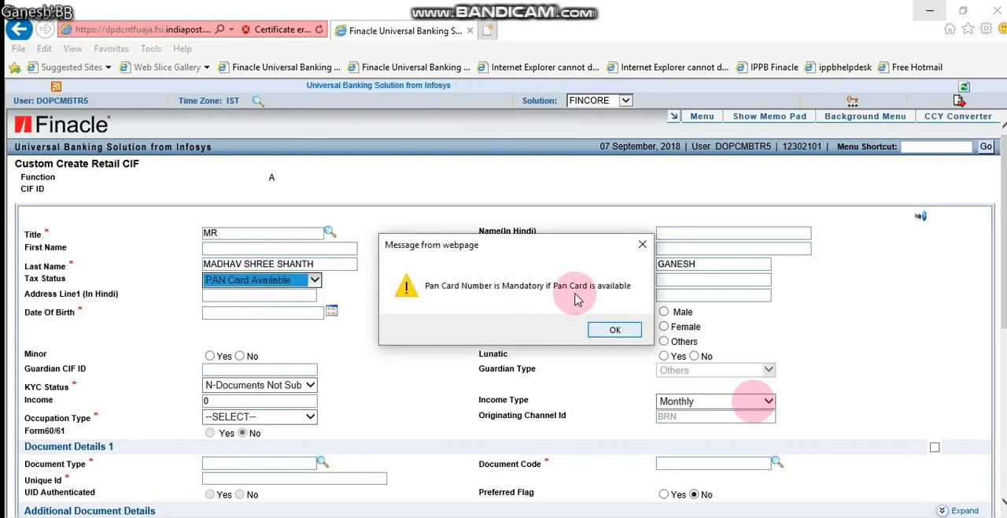
click(614, 329)
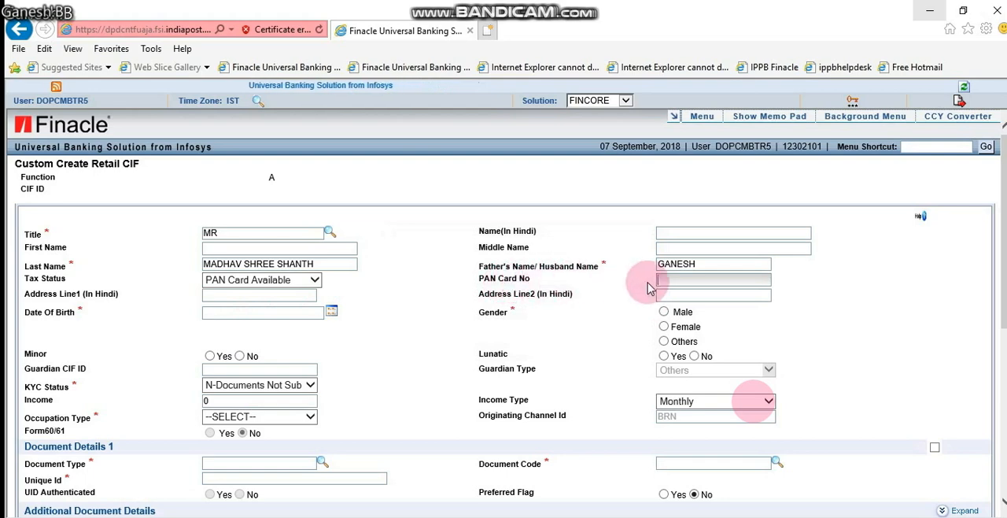
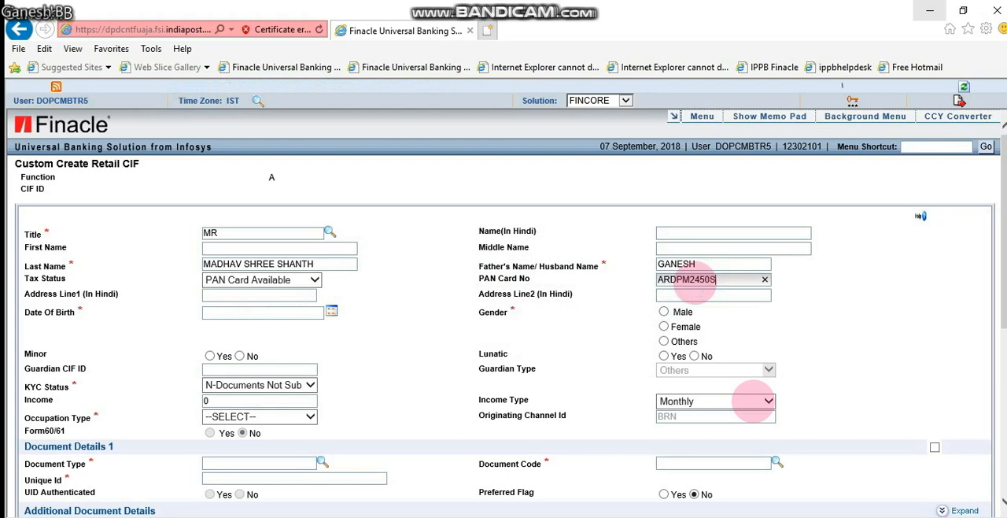
click(40, 316)
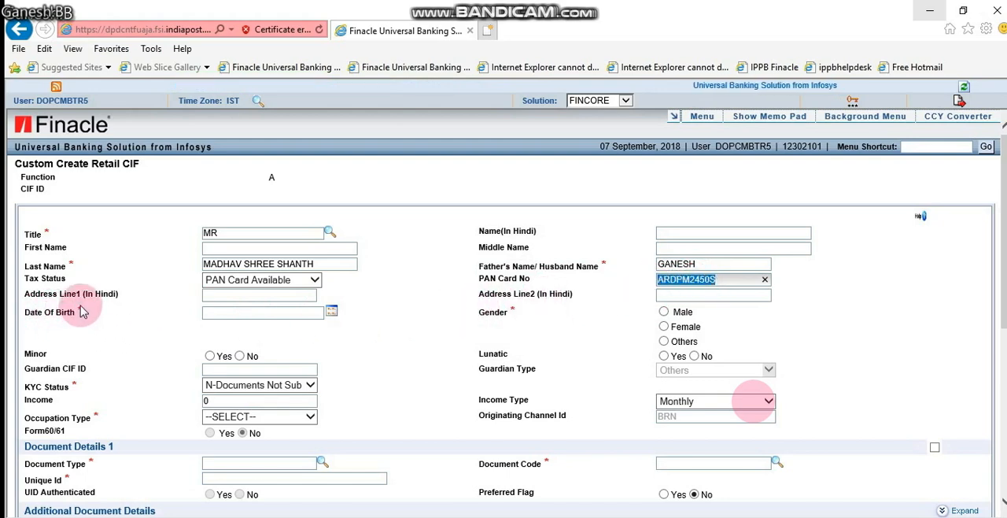
Enter the customer's date of birth and set the gender to Male
click(274, 314)
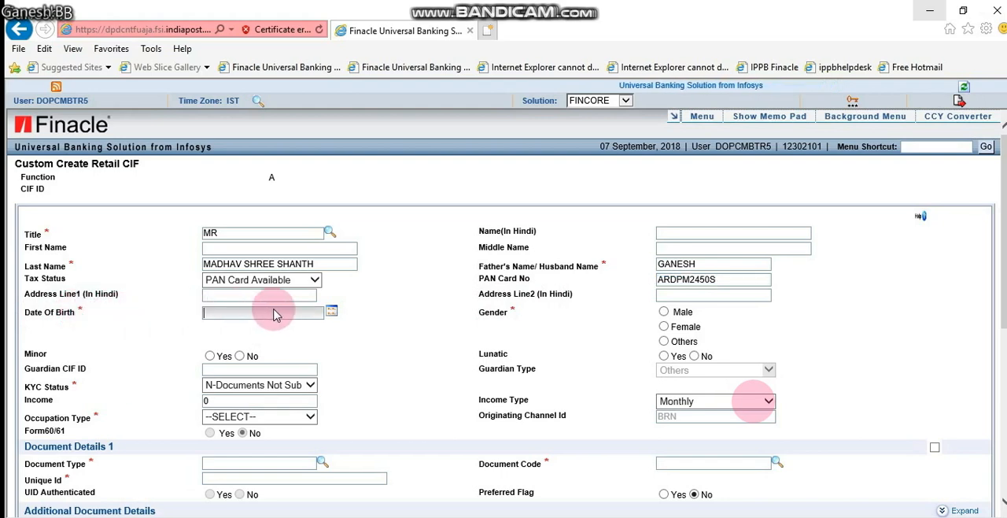
text(01-)
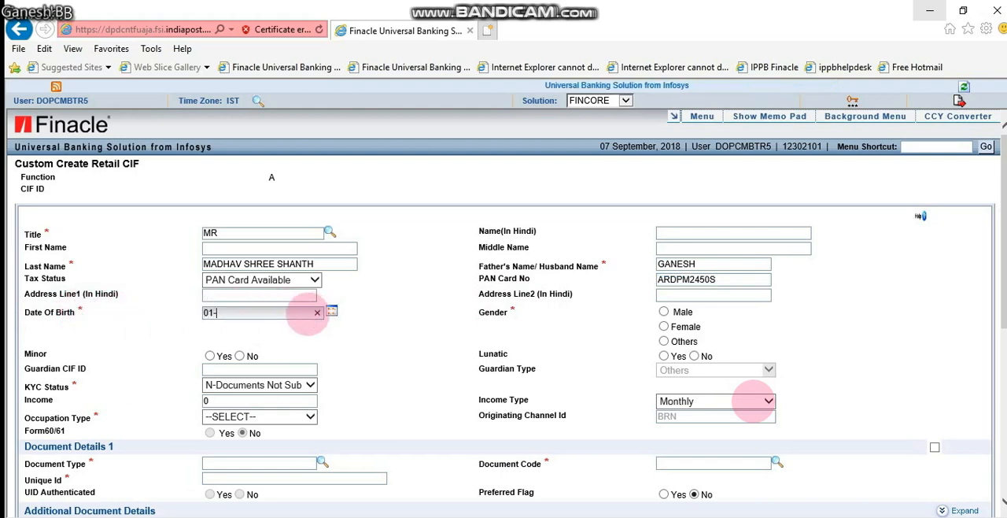
text(01-198)
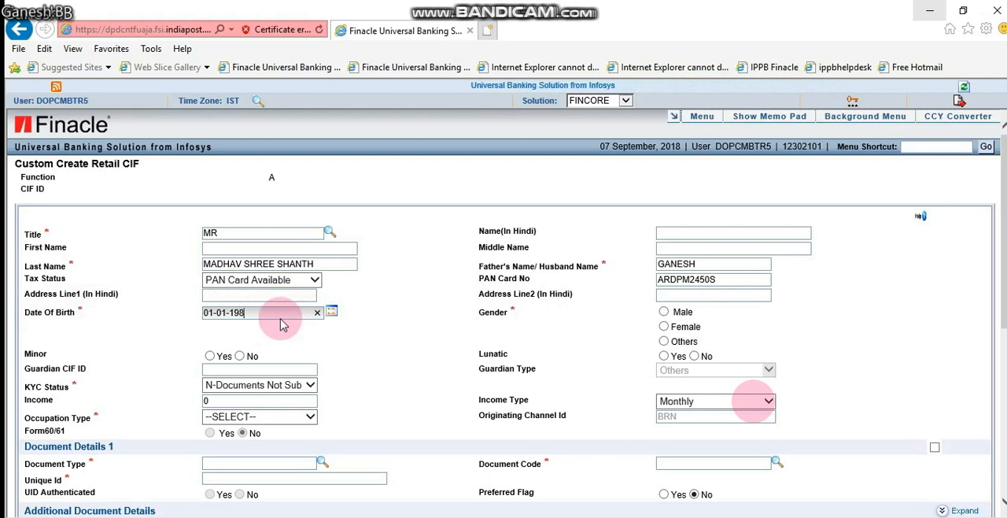
text(0)
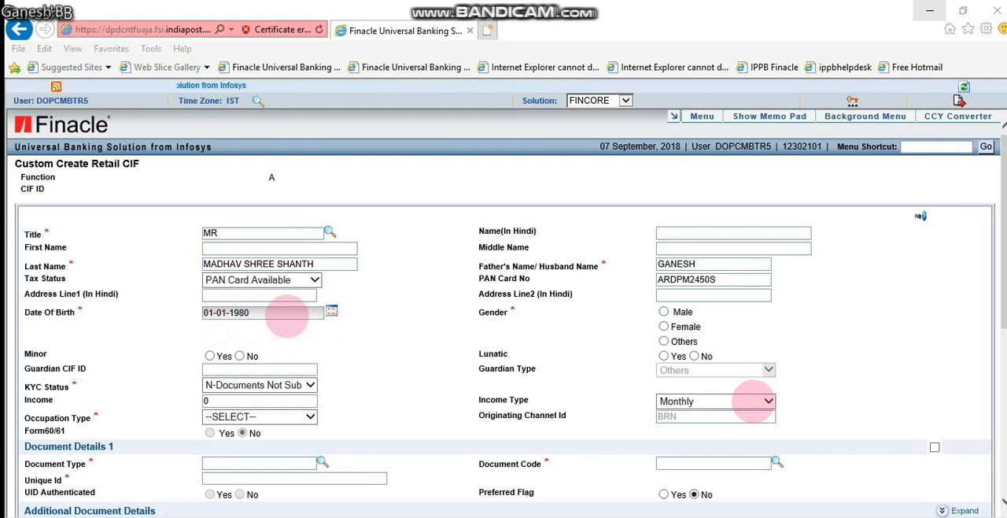
key(Tab)
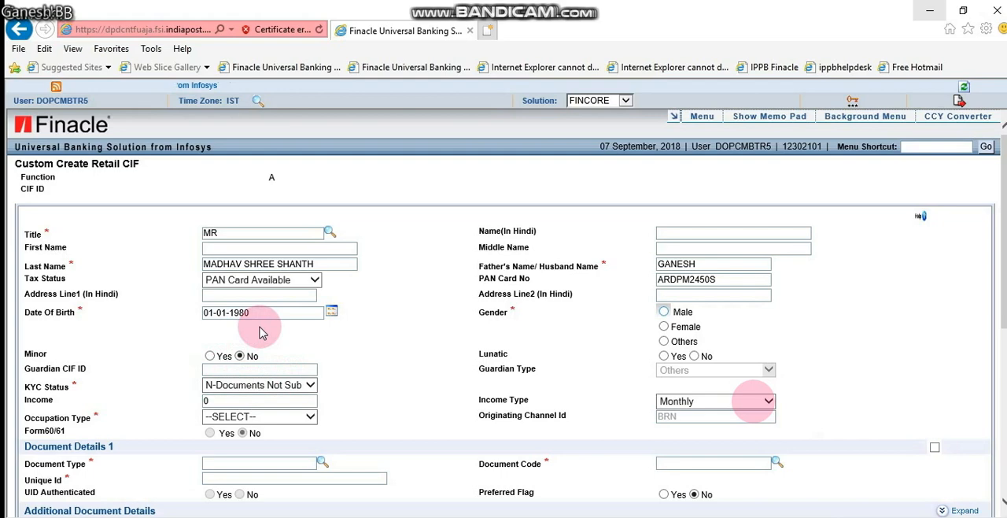
click(664, 314)
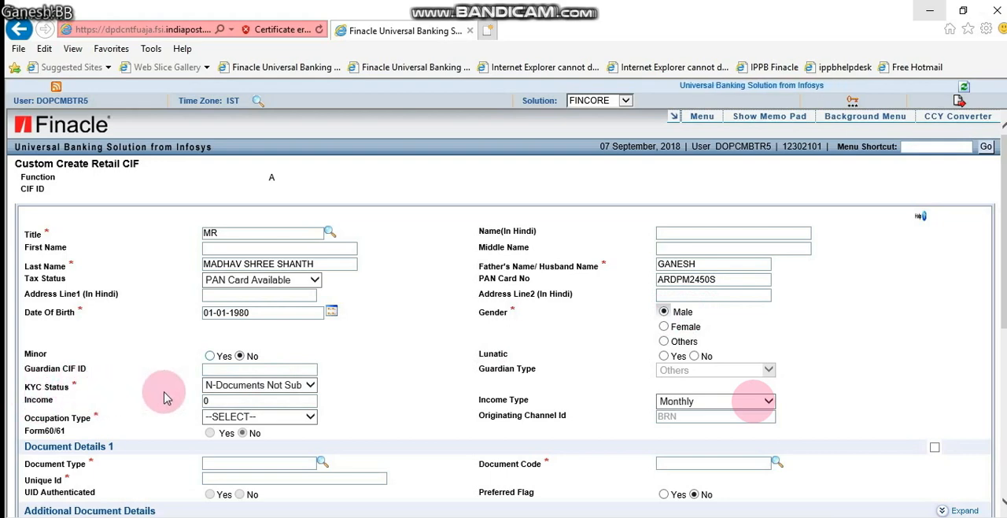
Set the KYC status to S-Documents Submitted and the income to 55000
click(311, 385)
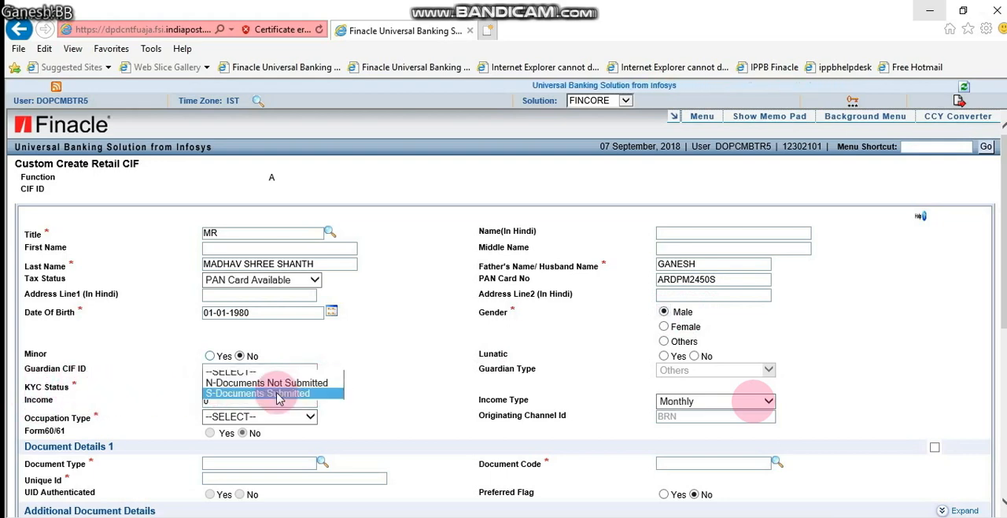
click(277, 394)
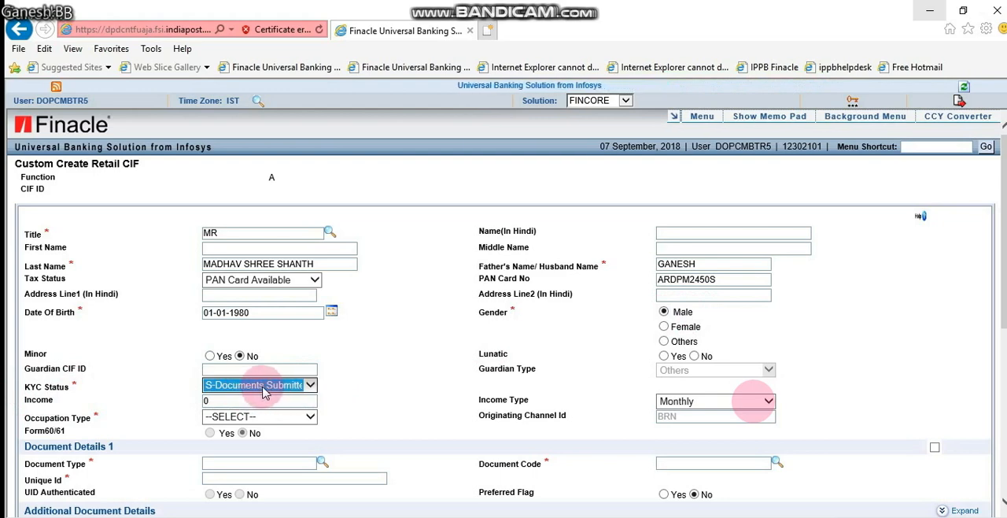
click(219, 402)
text(55)
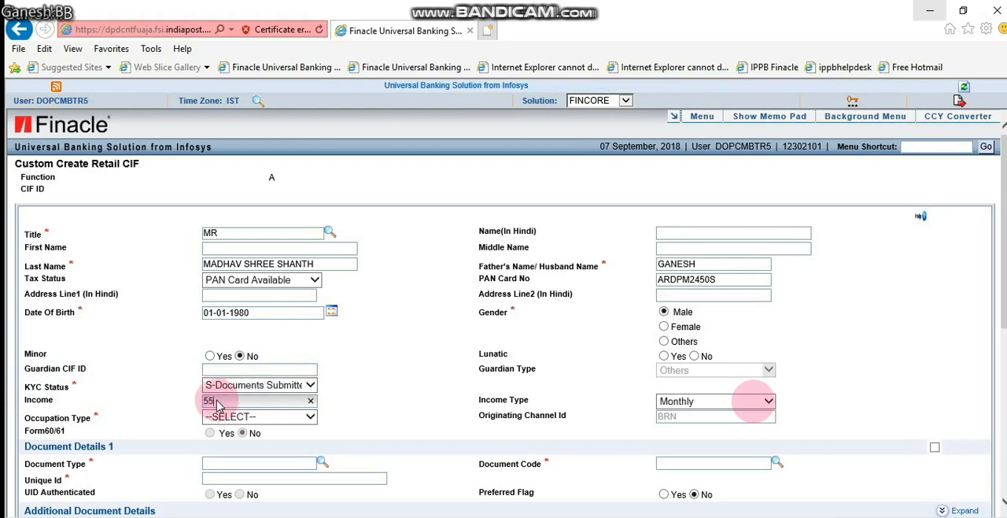
text(000)
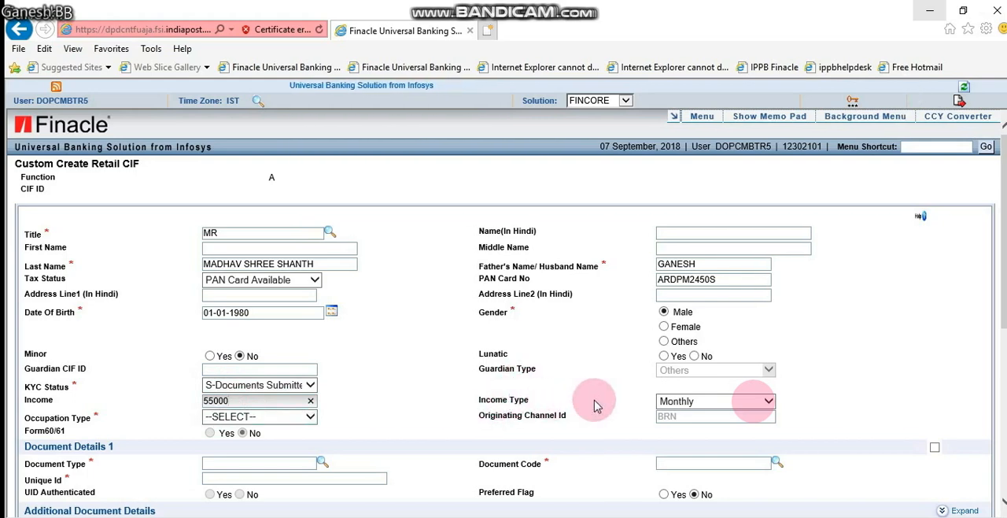
Set the income type to Monthly and the occupation type to Salaried
click(706, 404)
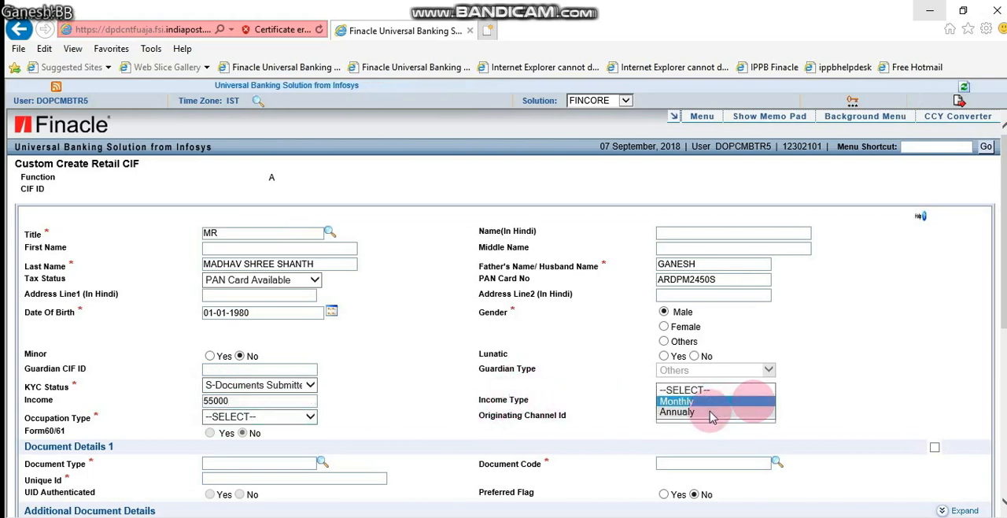
click(691, 402)
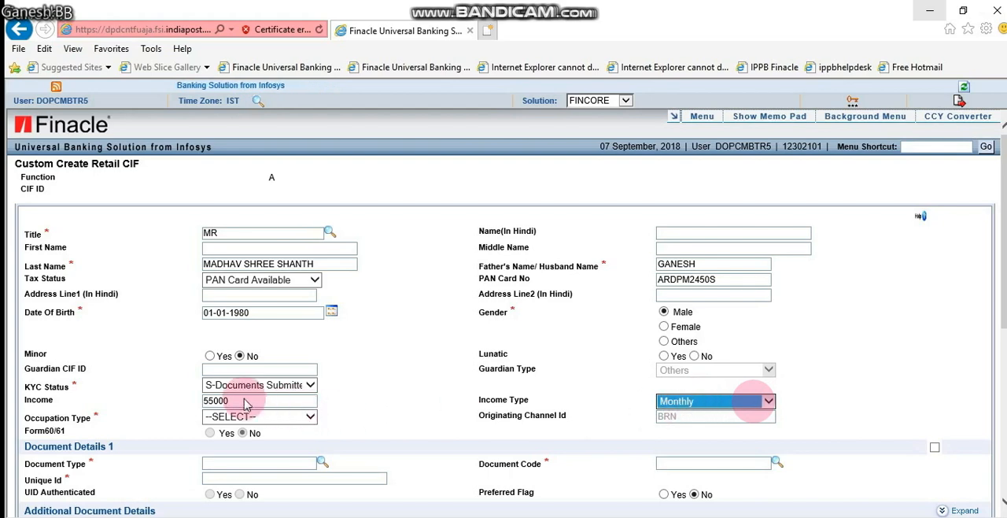
click(258, 417)
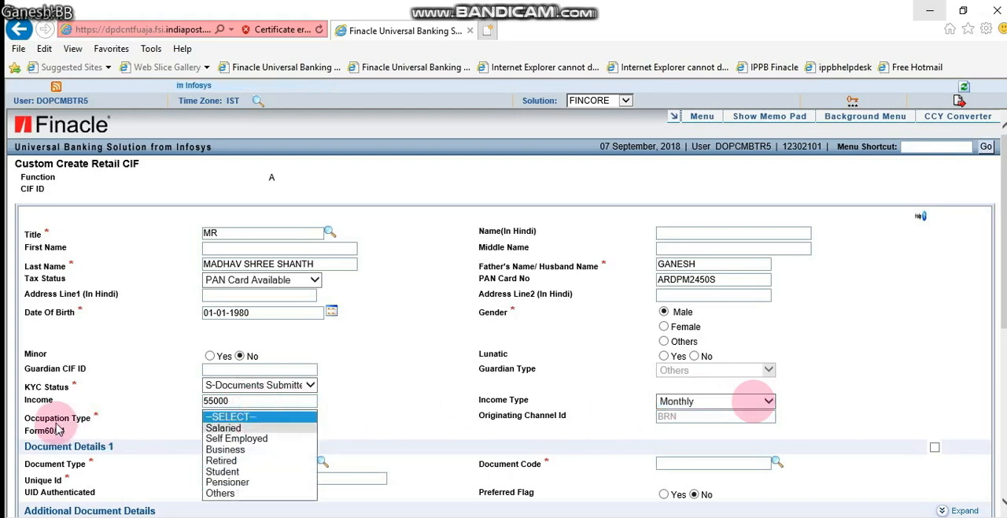
click(224, 428)
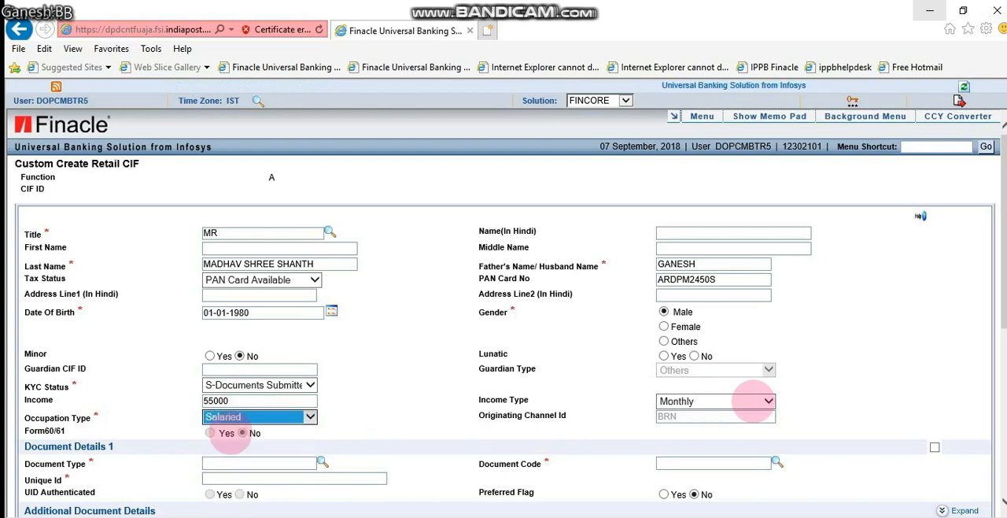
In Document Details 1, set the document type to IDPRF (identity proof) and the document code to ADHAR
click(322, 461)
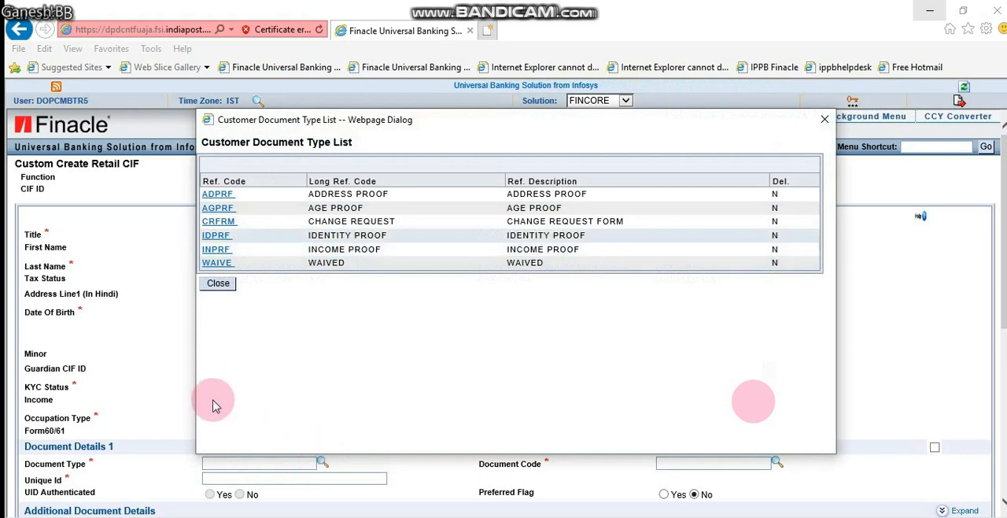
click(217, 236)
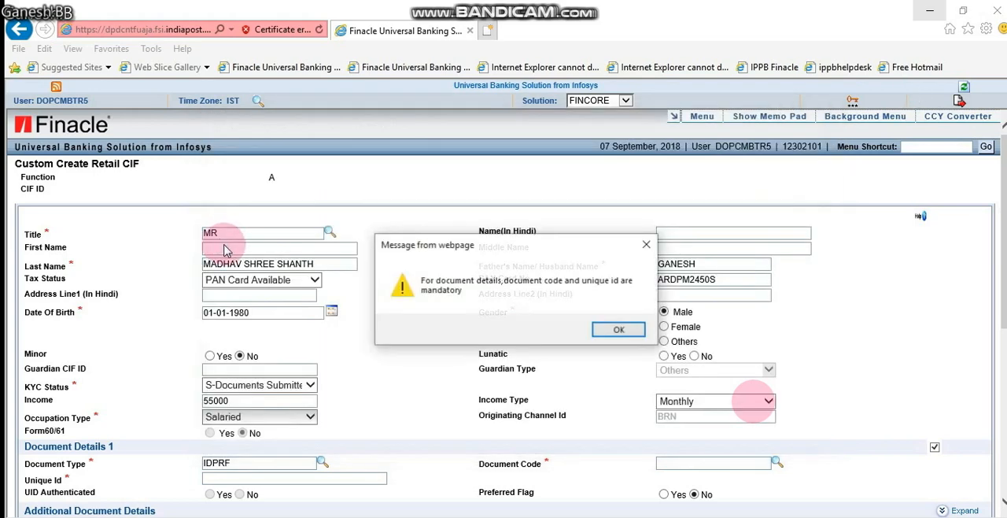
click(619, 330)
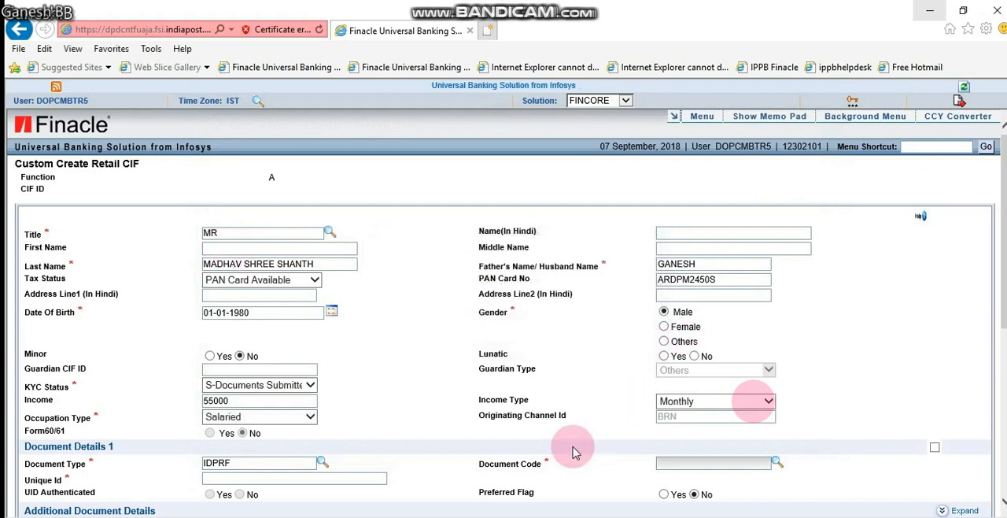
click(774, 462)
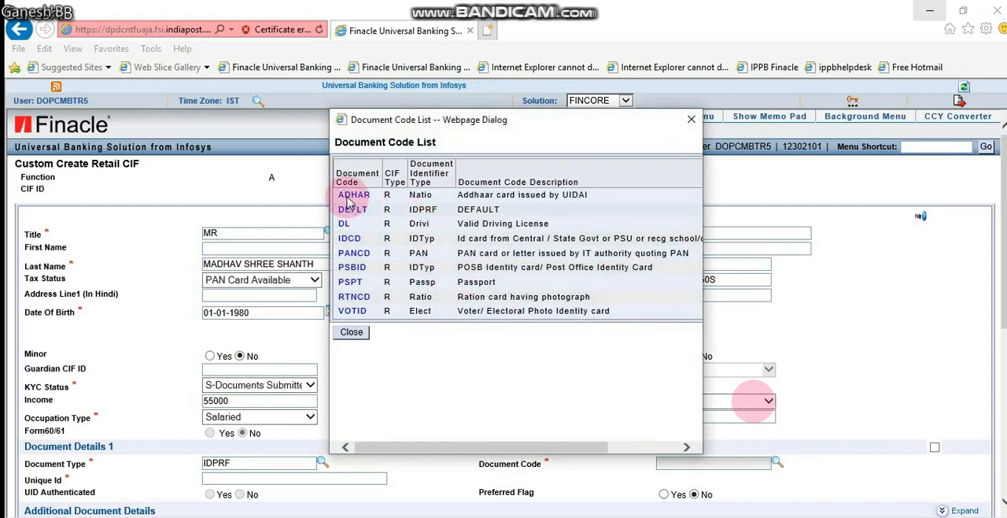
click(348, 197)
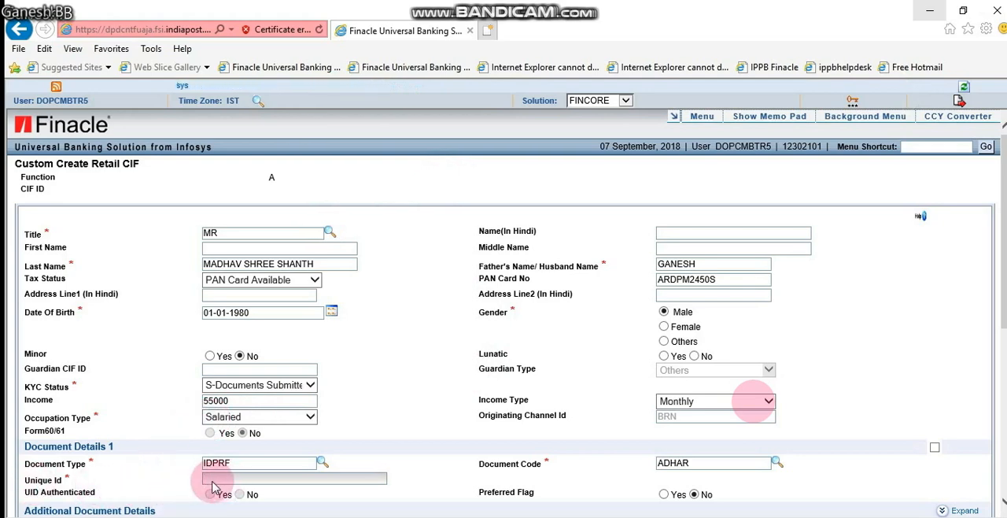
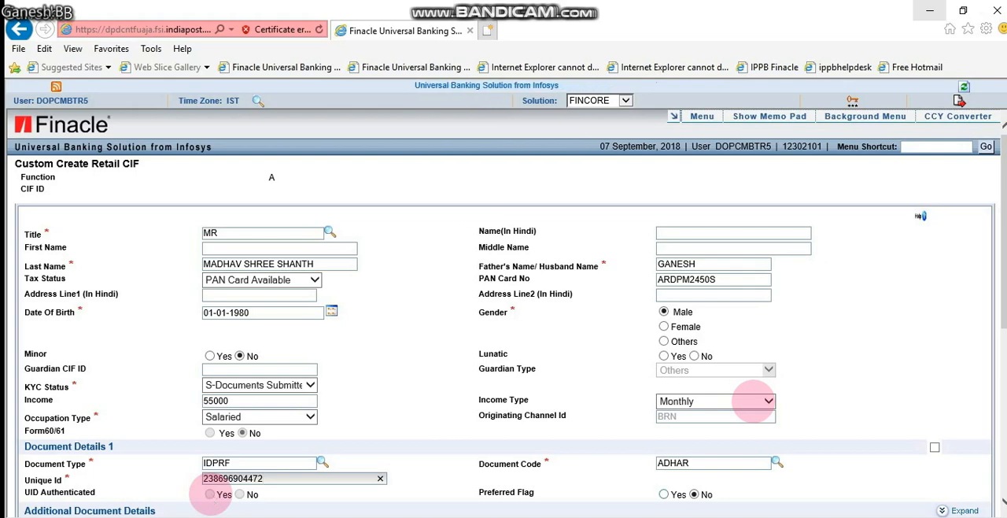
Enter the customer's Aadhaar number as the unique ID and set both UID Authenticated and Preferred Flag to Yes
click(210, 495)
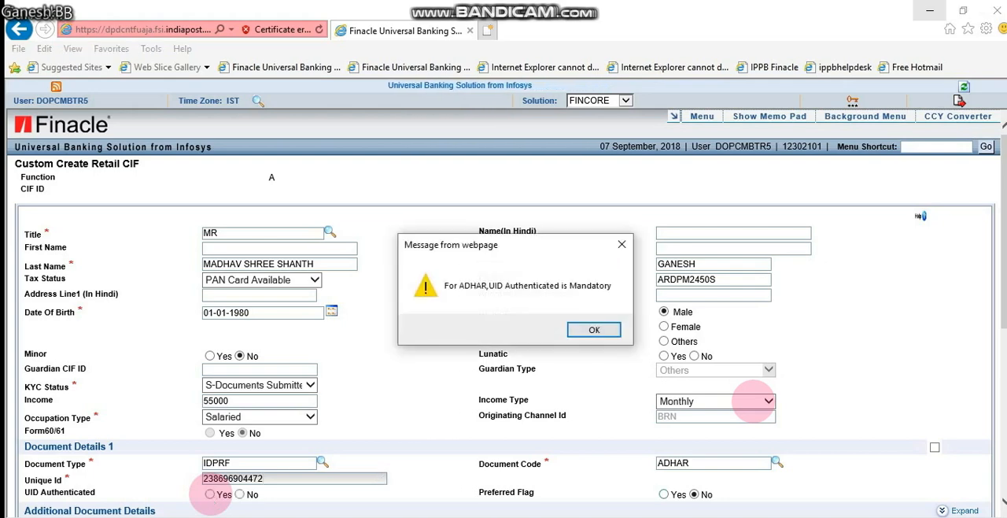
key(Return)
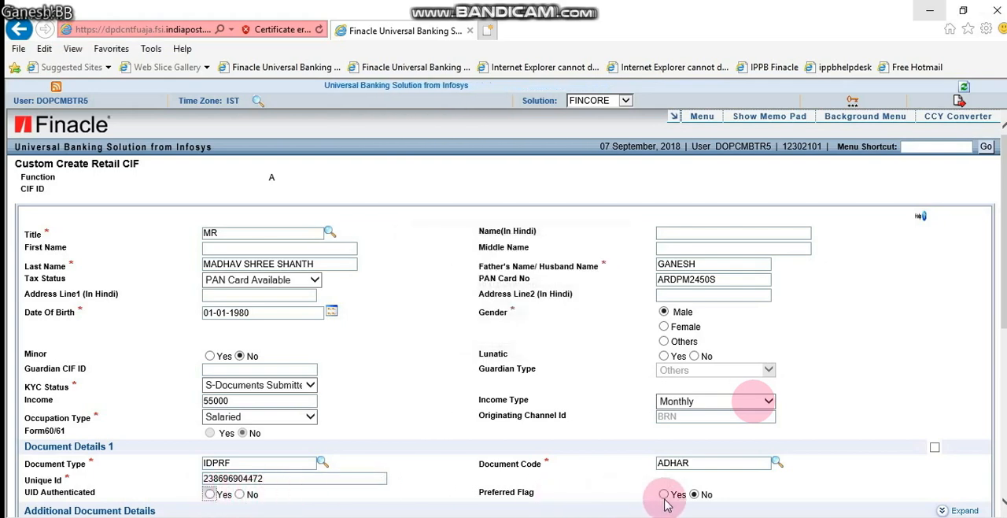
key(space)
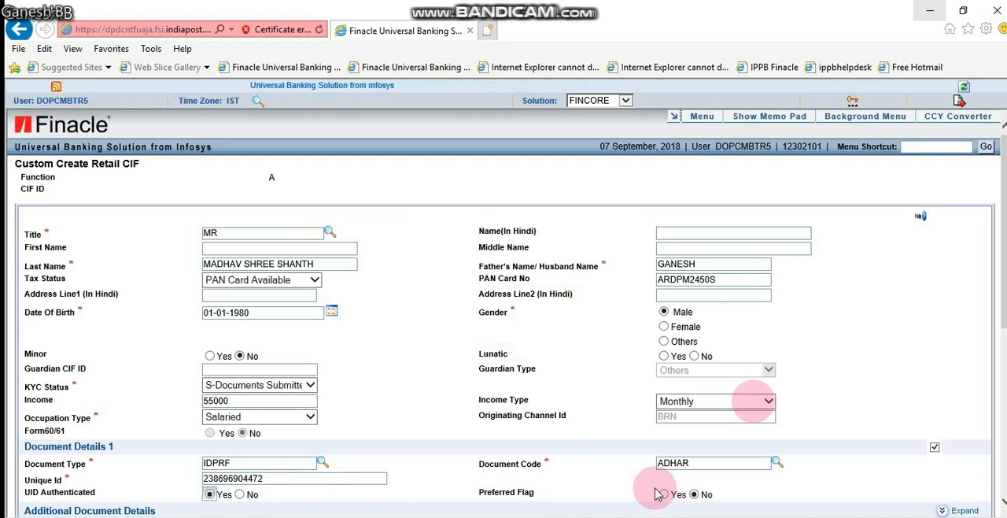
click(663, 494)
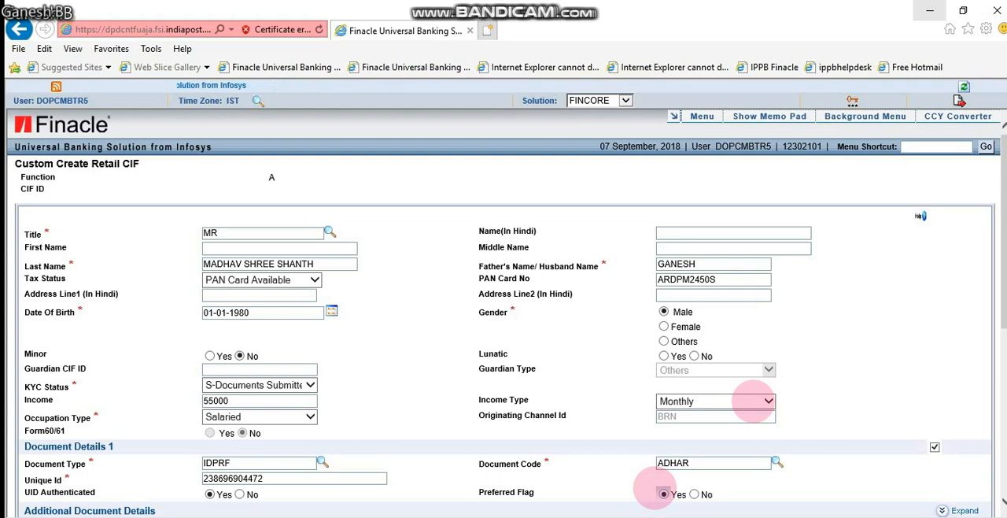
Enter the first line of the customer's address in Address Details 1 and dismiss the mandatory-fields alert
scroll(753, 401, down, 2)
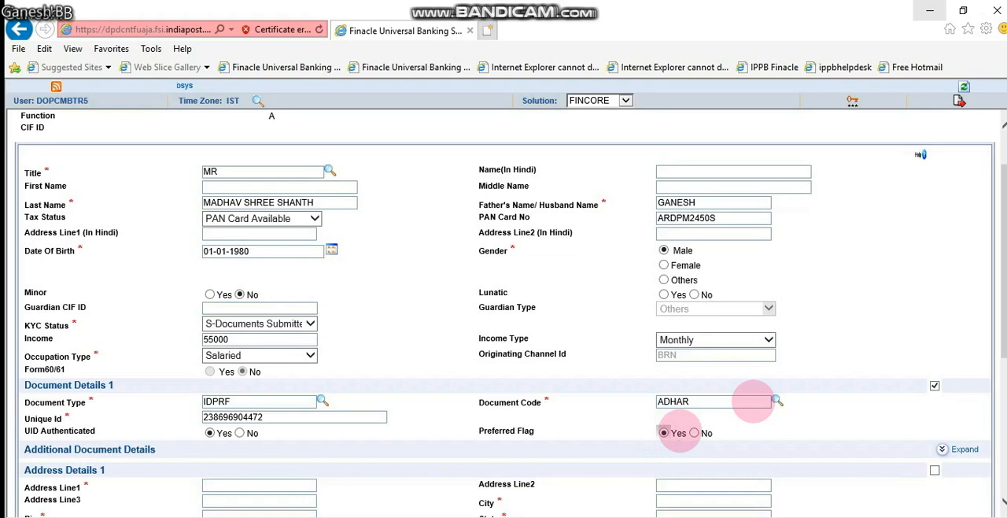
scroll(679, 431, down, 1)
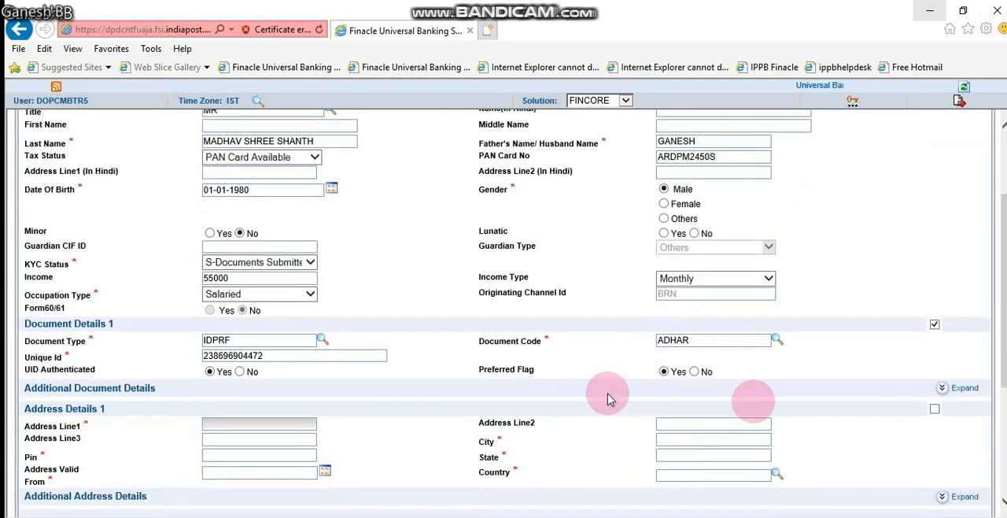
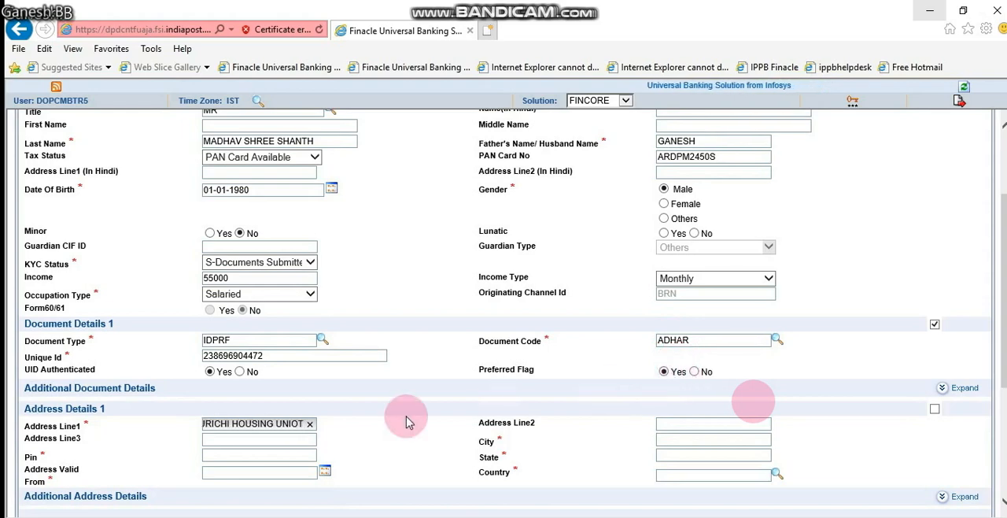
click(241, 456)
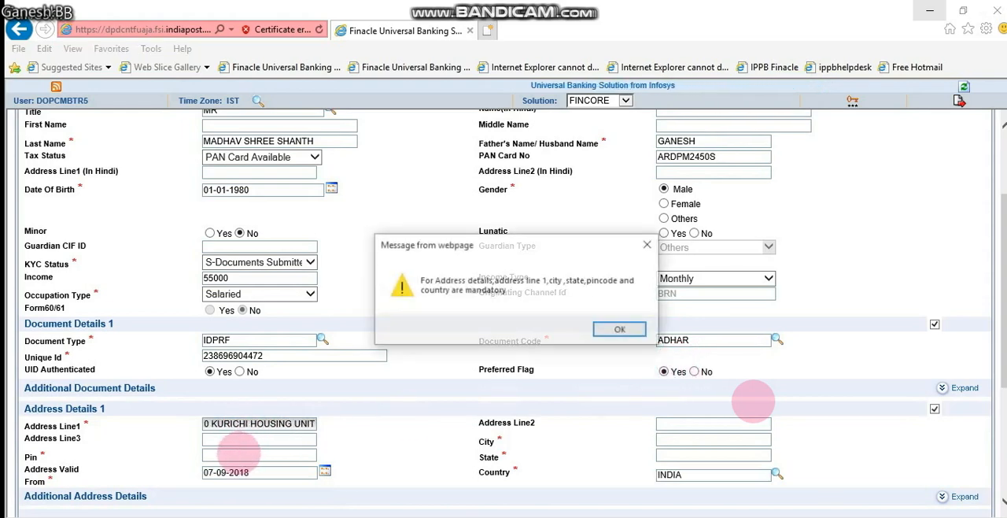
key(Return)
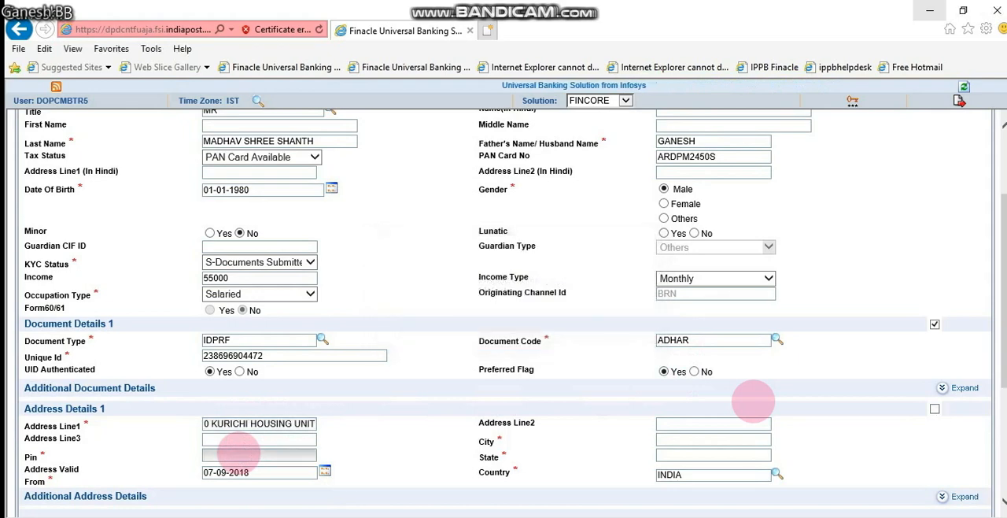
Fill in the second and third lines of the customer's address and the postal PIN code
key(Tab)
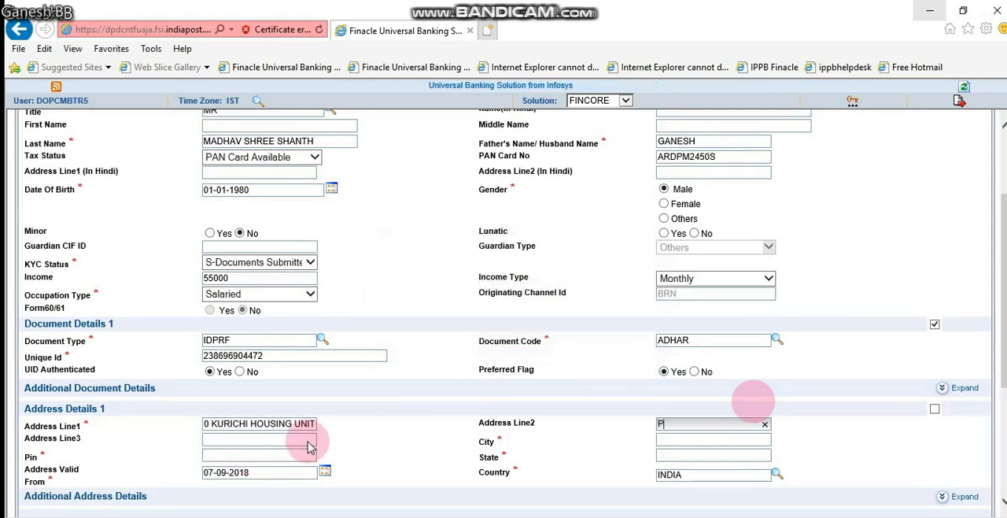
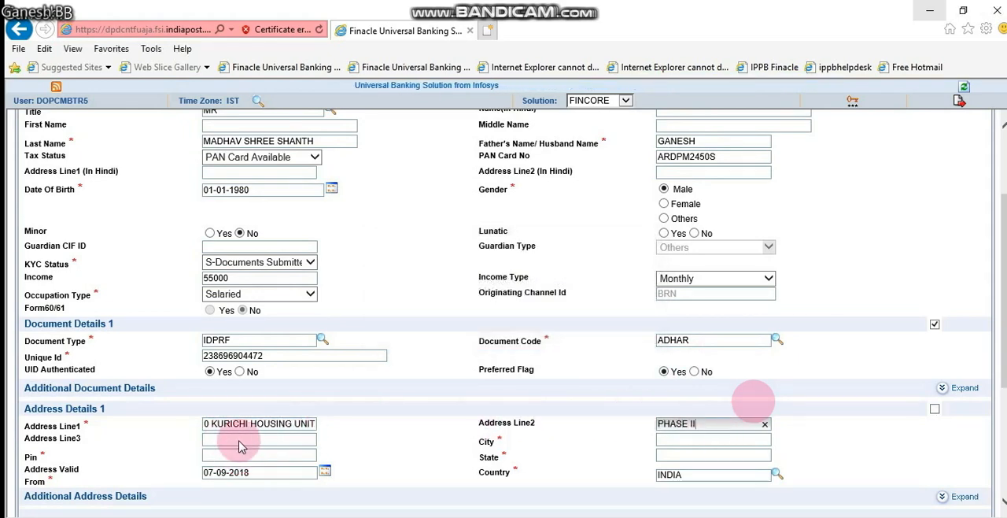
click(241, 444)
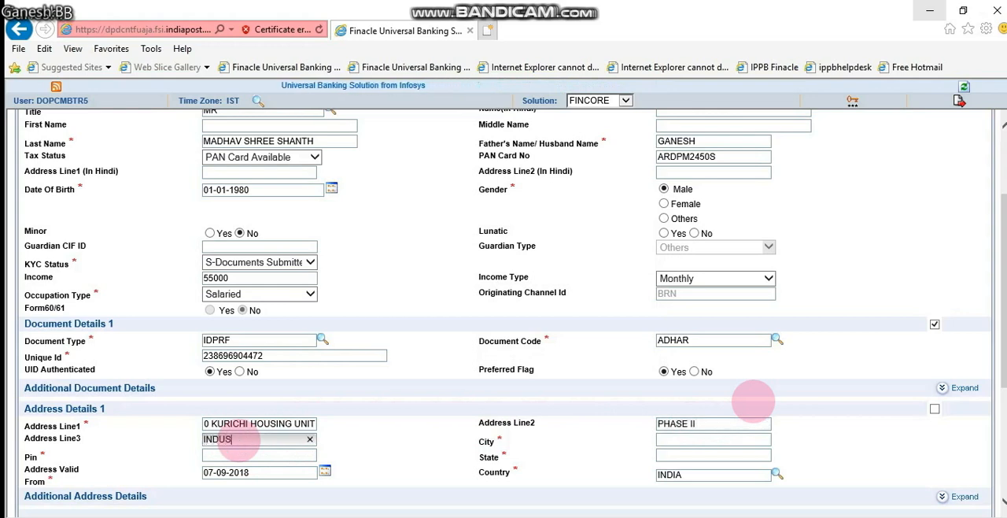
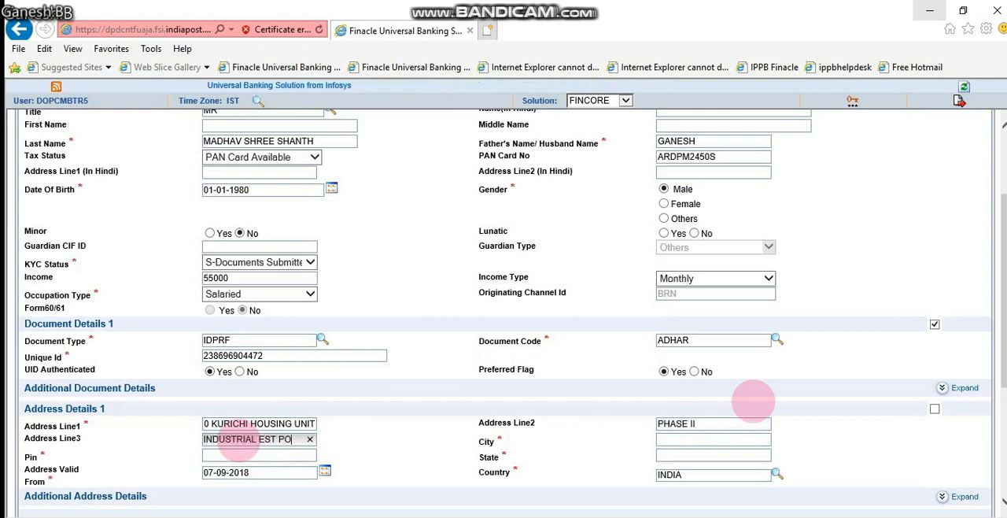
key(Tab)
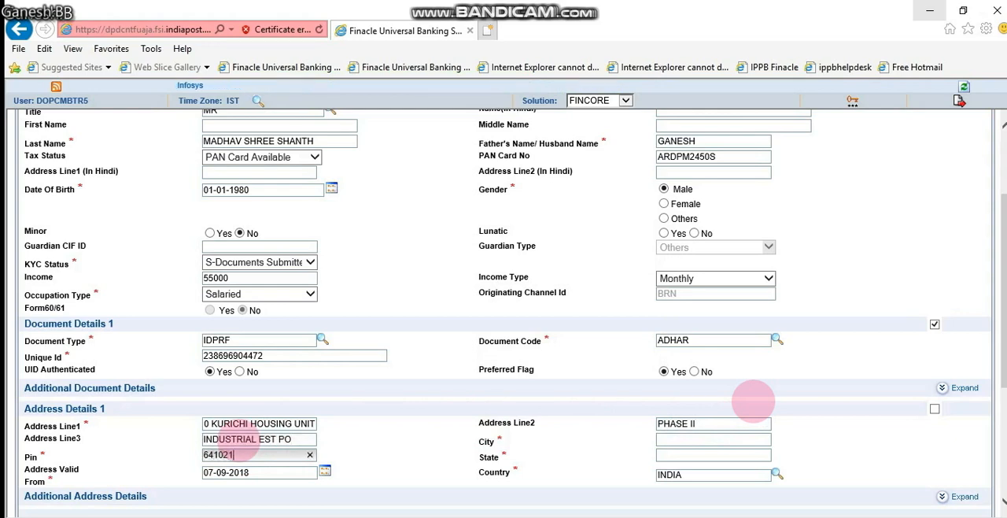
Check the city and state entries in Address Details 1 against the customer's postal code
key(shift+Left)
key(shift+Left)
key(shift+Left)
key(shift+Left)
key(shift+Left)
key(shift+Left)
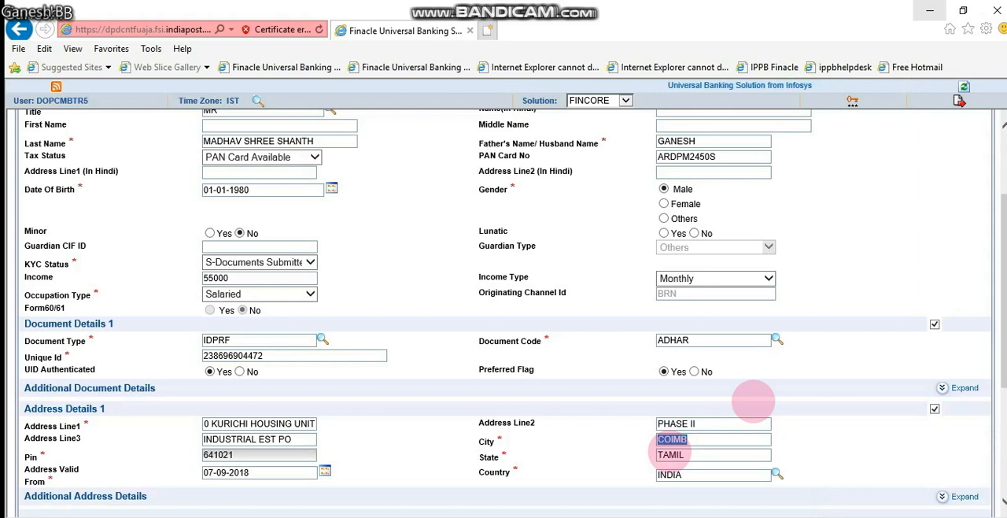
key(Tab)
key(shift+Left)
key(shift+Left)
key(shift+Left)
key(shift+Left)
key(shift+Left)
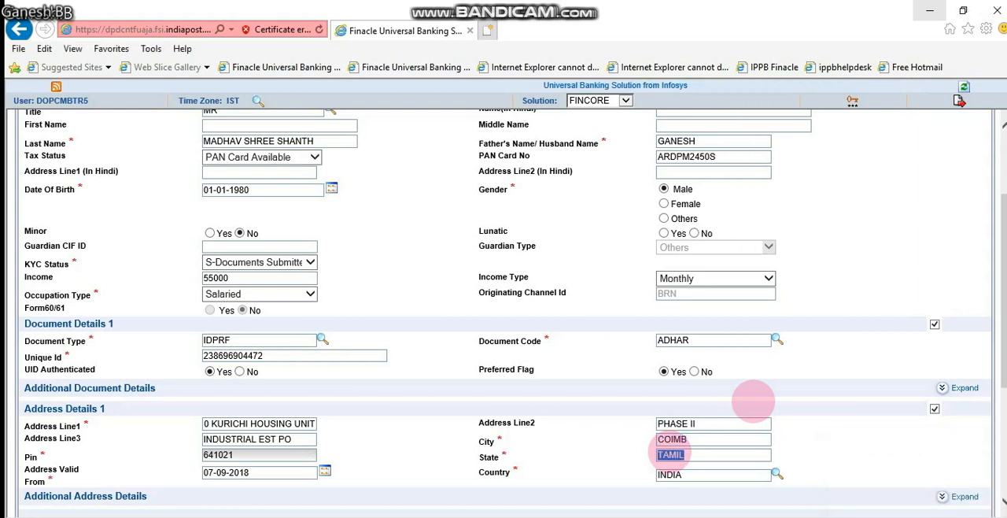
Set the phone type to Mobile and the email type to Communication
scroll(670, 451, down, 1)
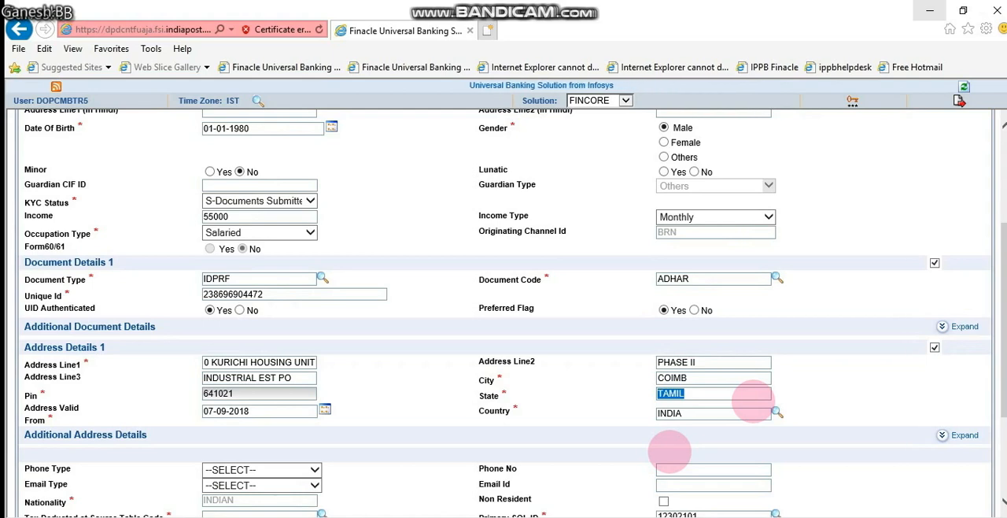
scroll(670, 451, down, 1)
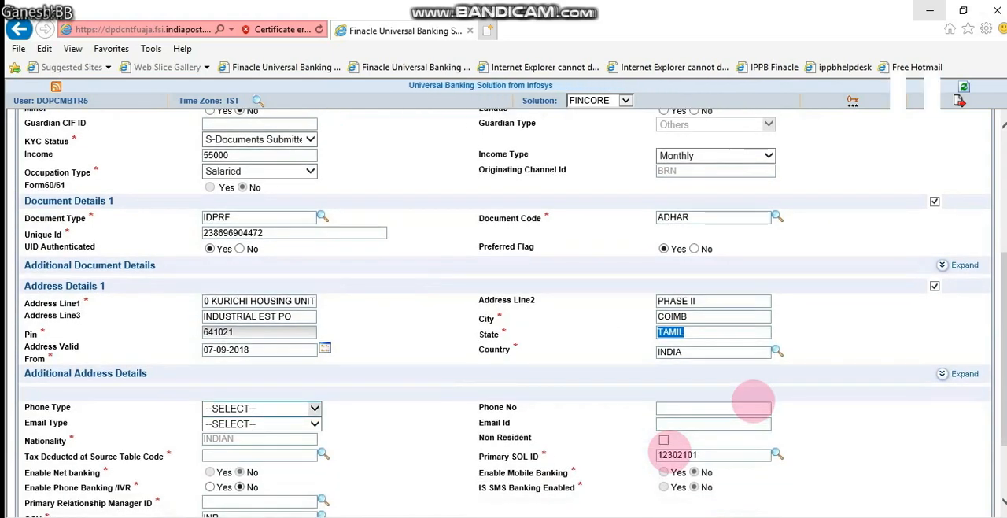
click(314, 408)
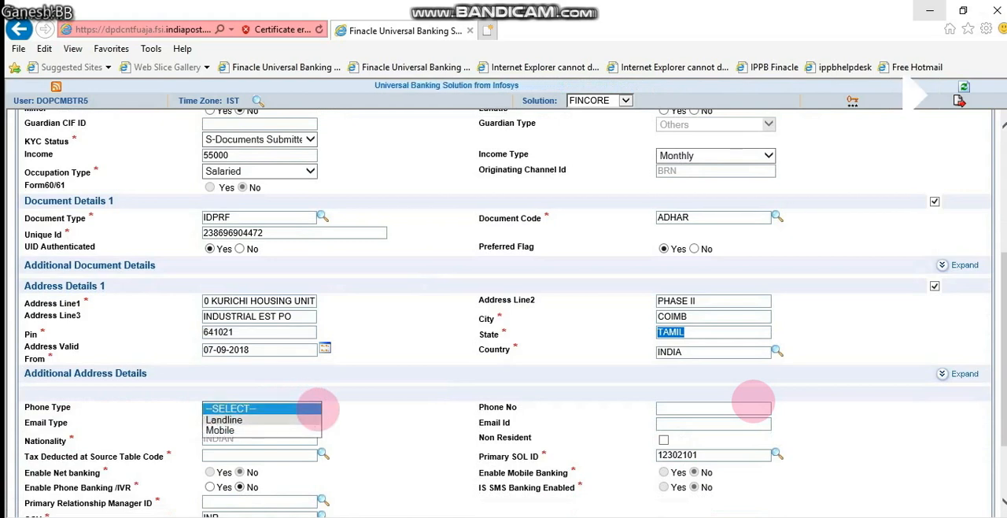
click(314, 417)
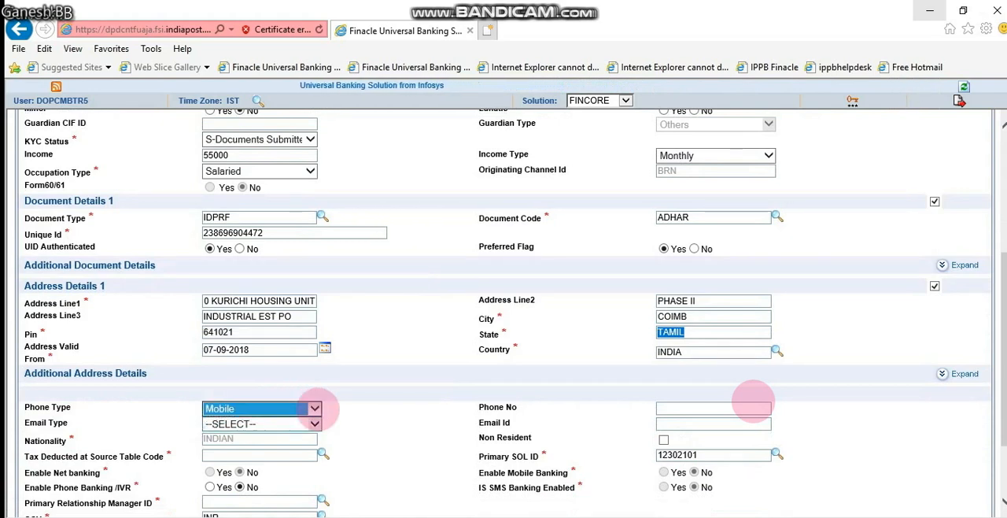
click(315, 423)
click(239, 445)
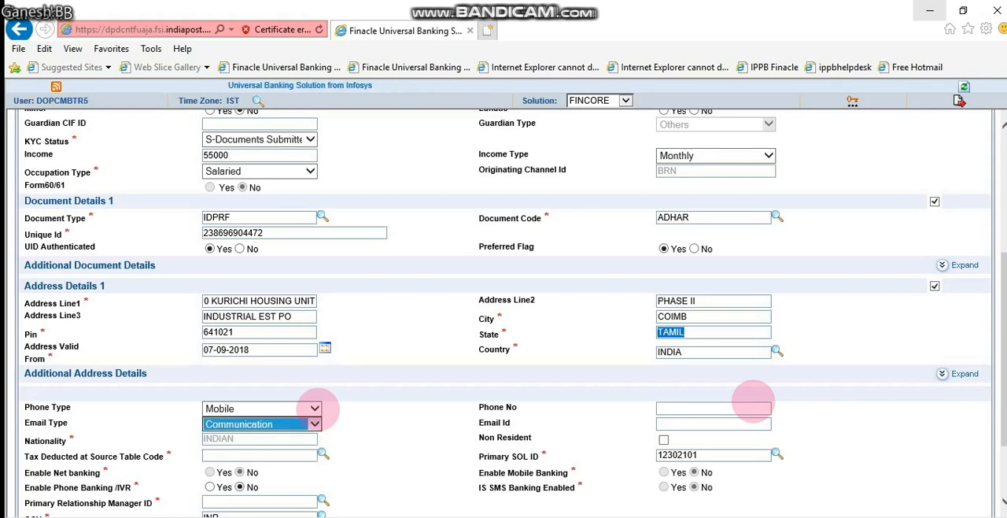
Enter the customer's mobile phone number and communication e-mail address
click(753, 406)
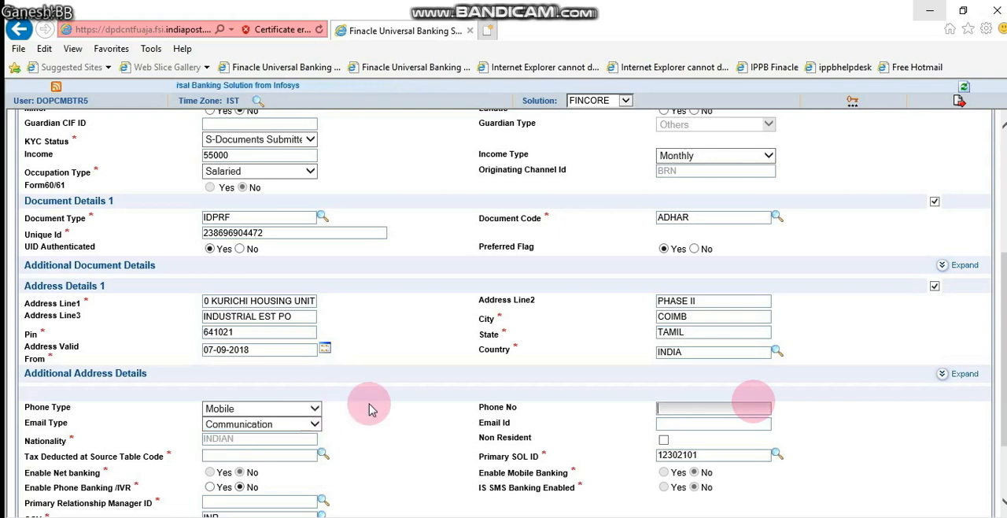
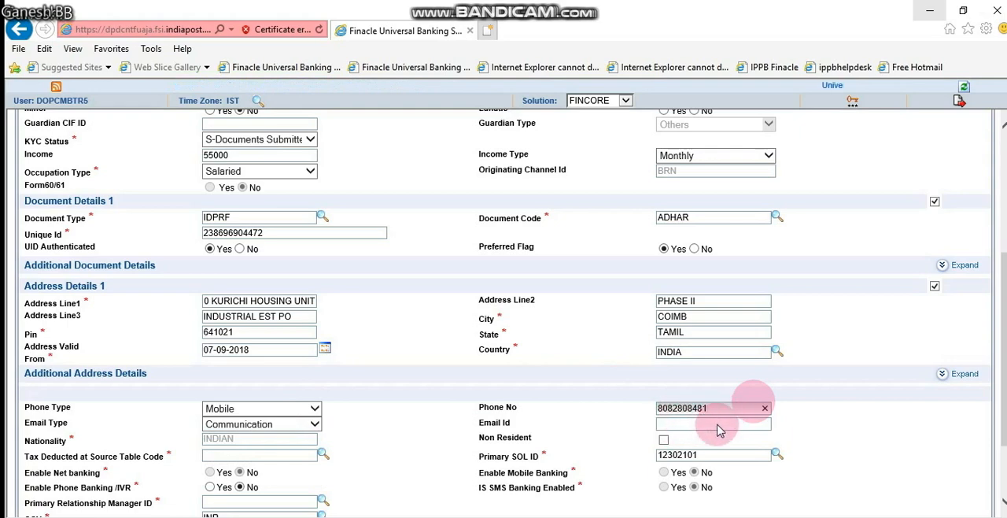
click(716, 424)
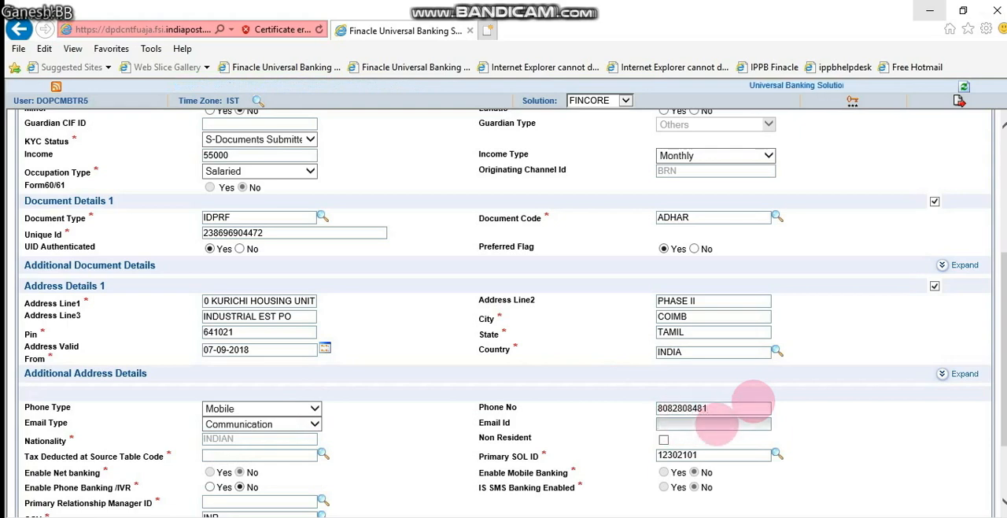
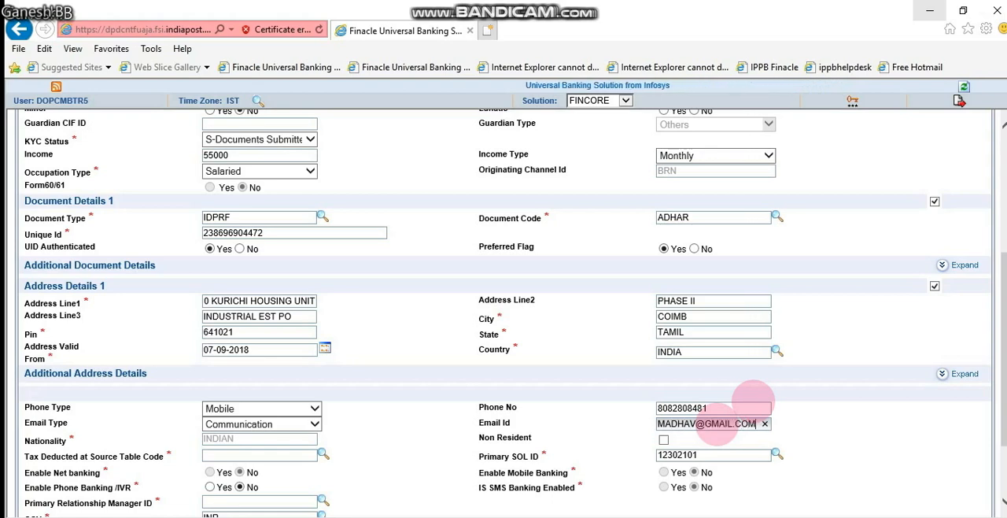
key(Tab)
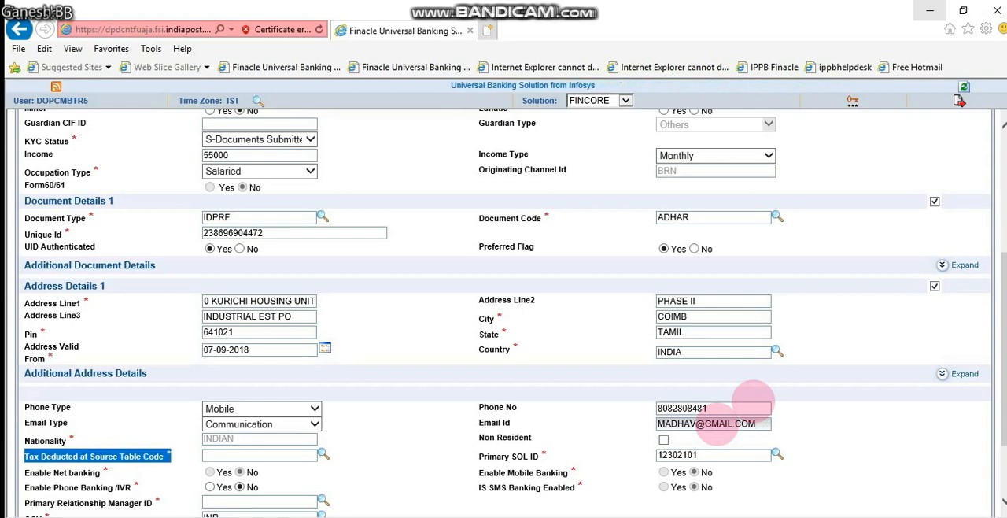
Look up the Tax Deducted at Source Table Code and choose TDSNR, the 10 percent TDS code
click(323, 454)
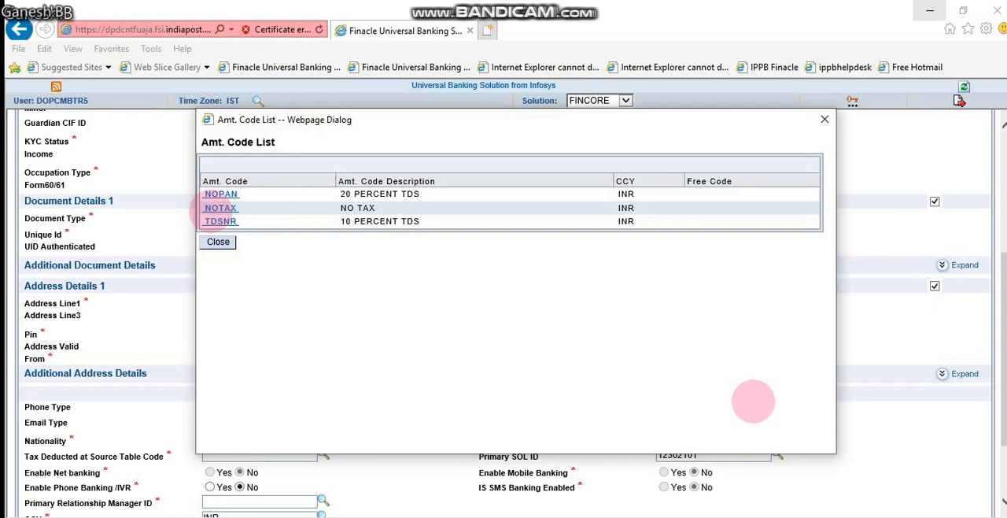
click(219, 221)
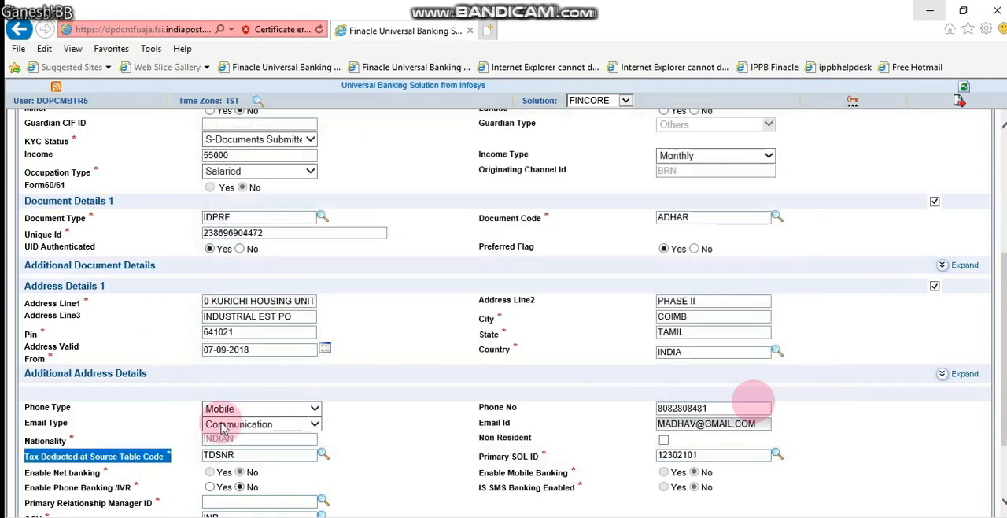
scroll(208, 412, down, 2)
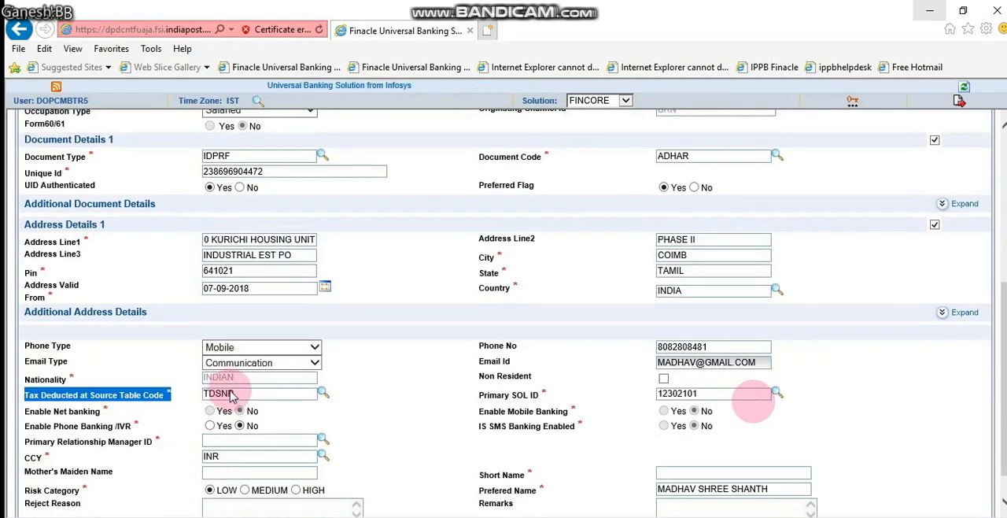
click(226, 401)
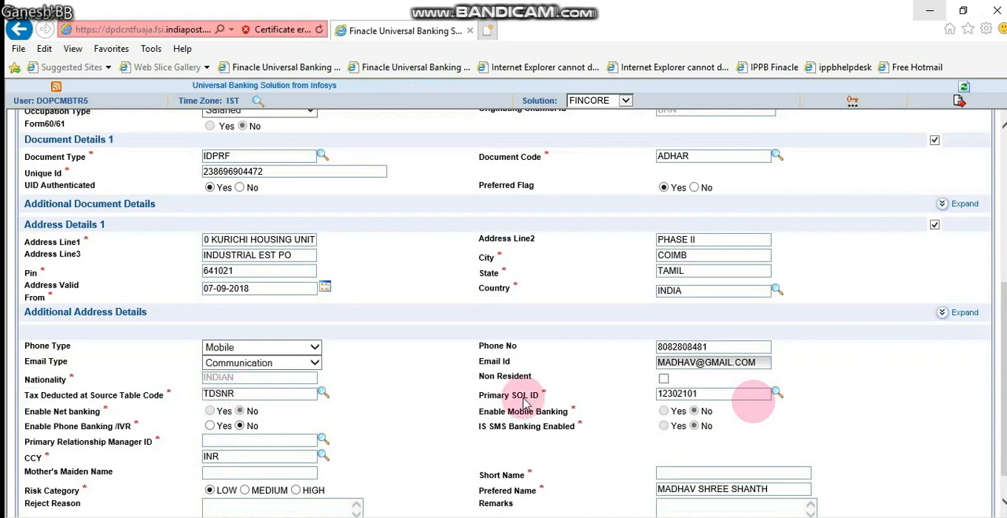
Look up the Primary Relationship Manager ID and fill it in as CIFRM
click(659, 395)
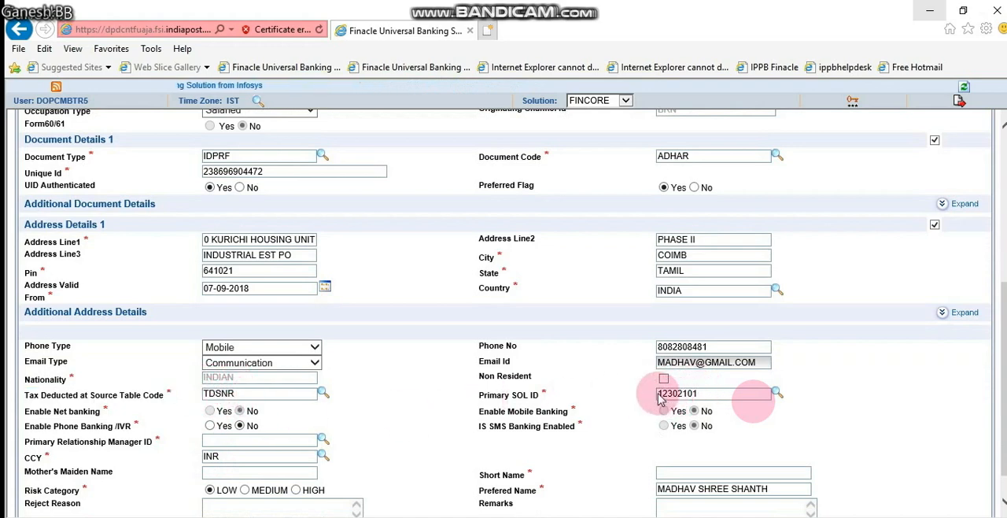
key(F2)
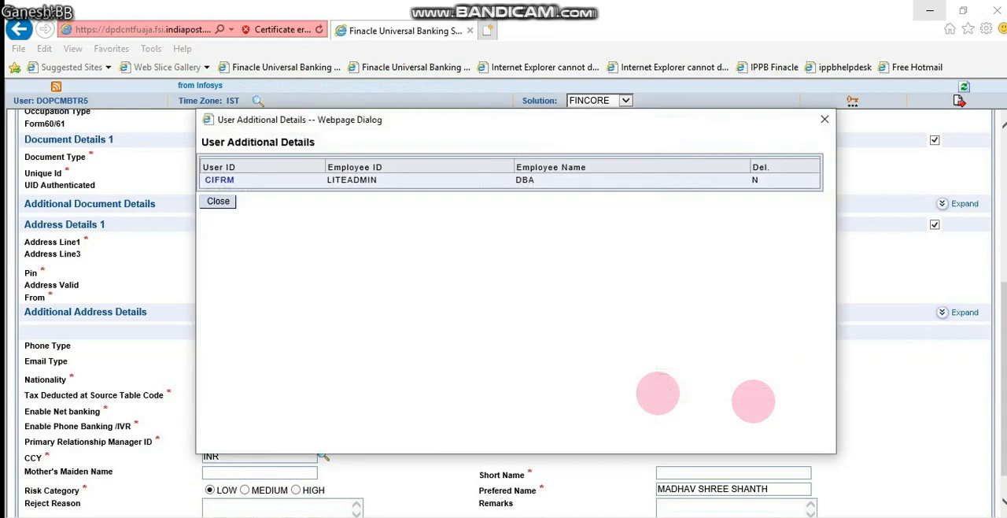
key(Escape)
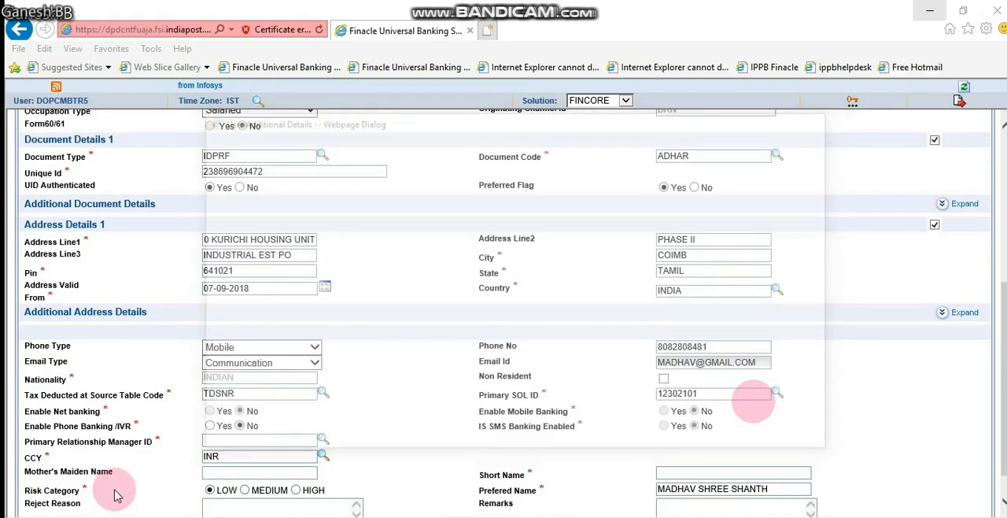
click(323, 440)
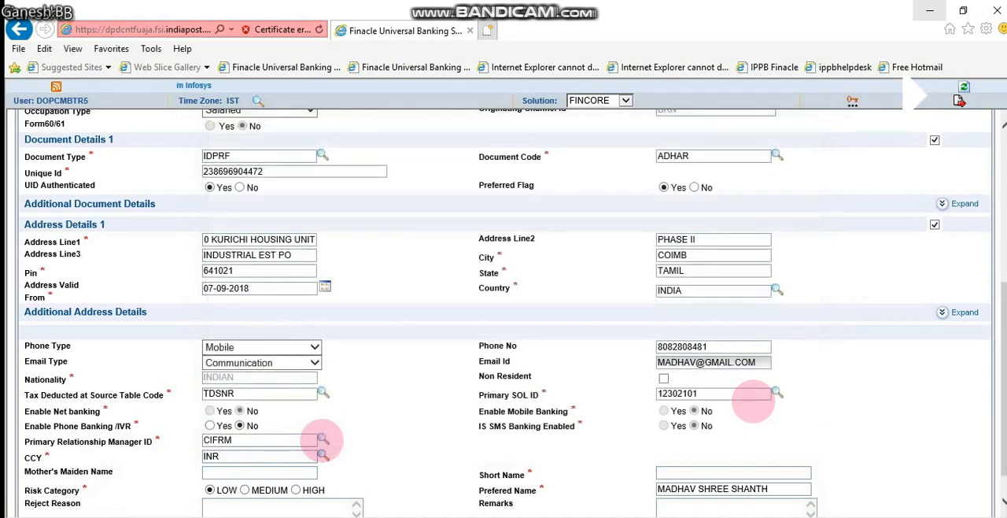
Fill in the customer's short name
scroll(753, 402, down, 1)
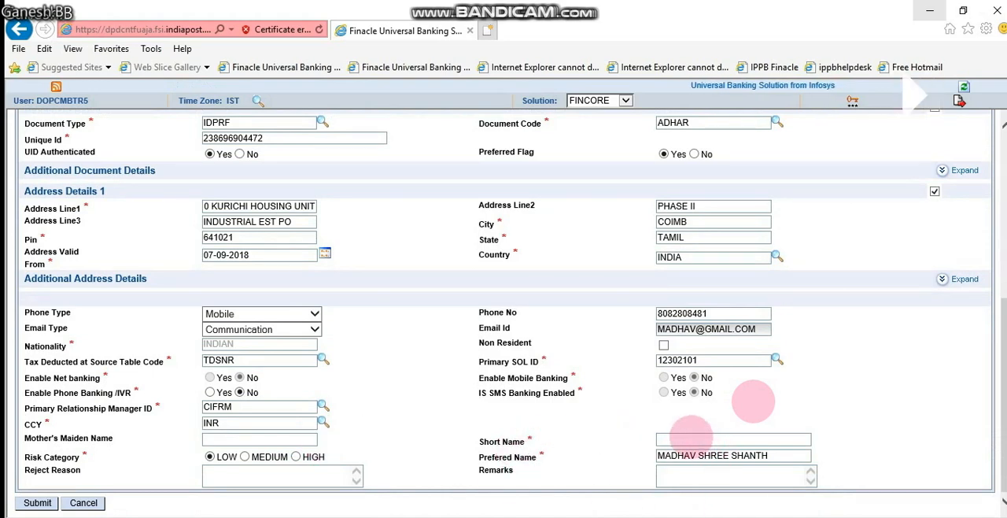
click(691, 439)
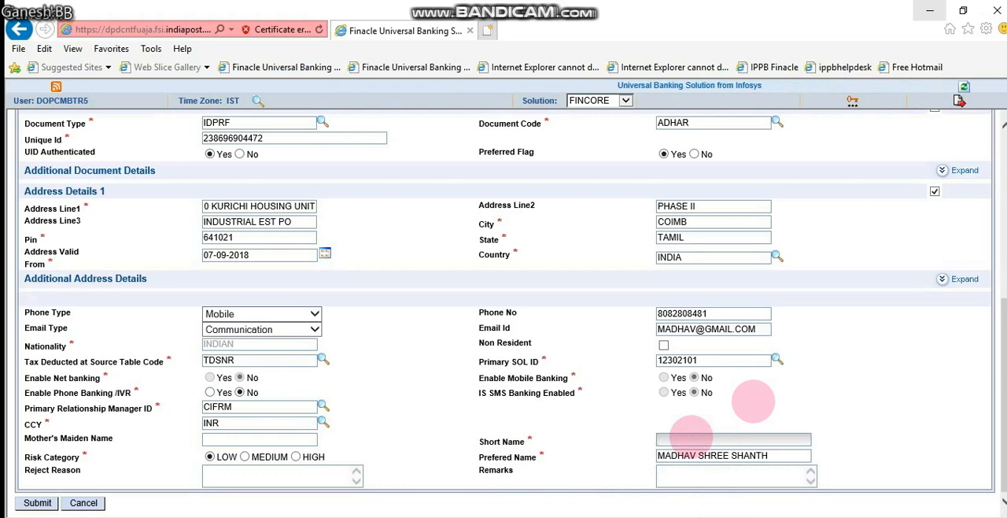
text(MADHVA)
key(BackSpace)
key(BackSpace)
text(AV)
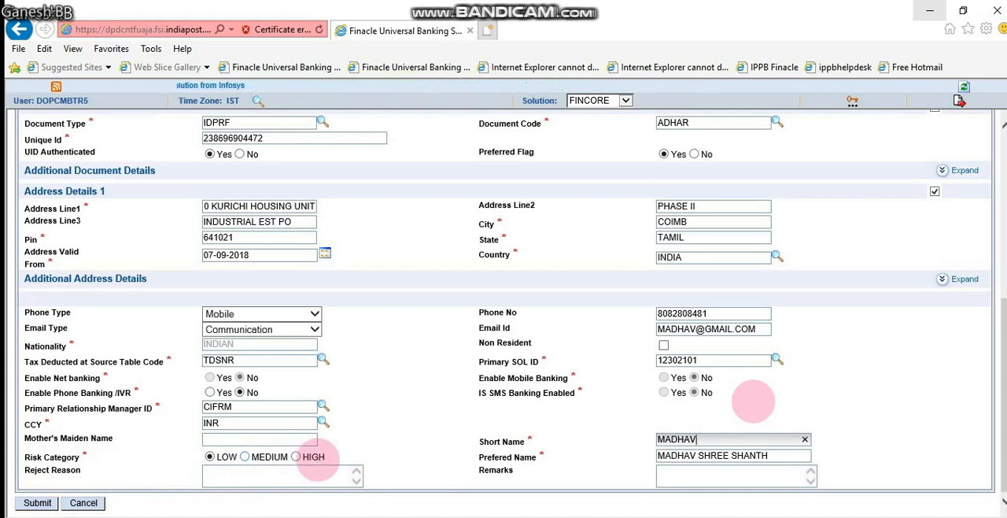
Set the risk category to MEDIUM and submit the new retail customer record
click(245, 456)
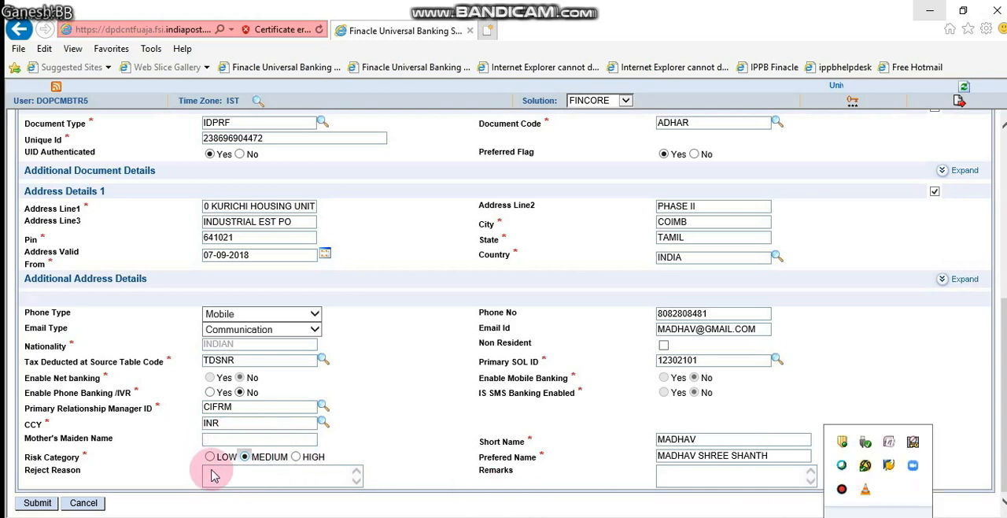
click(288, 466)
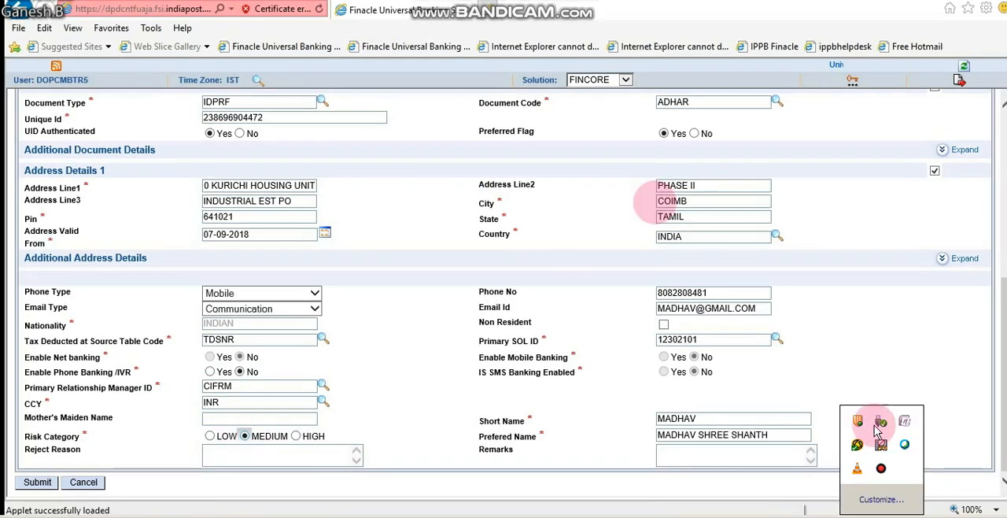
click(881, 359)
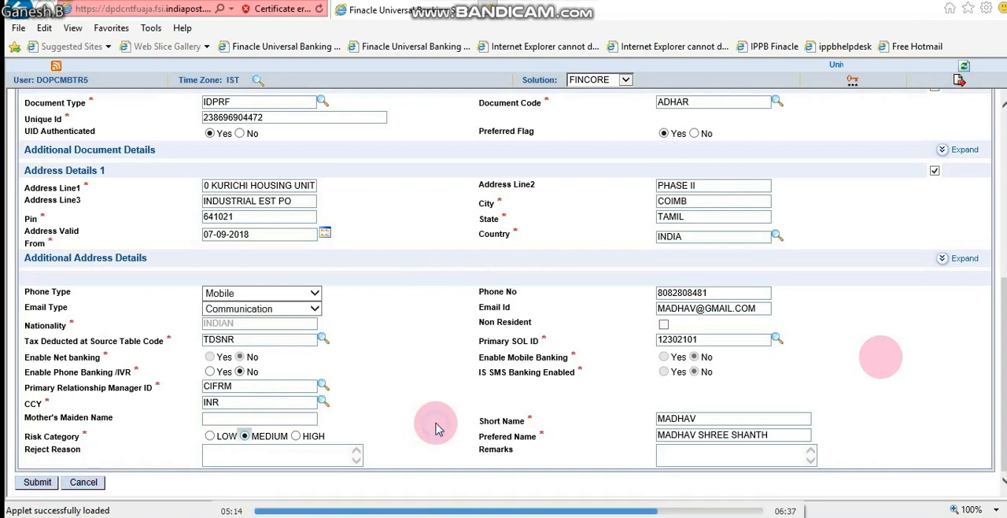
click(45, 487)
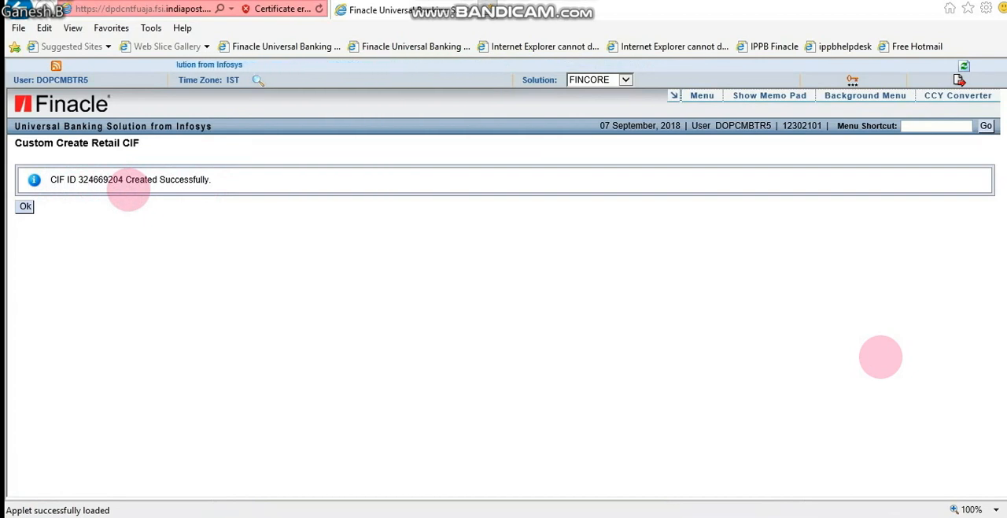
key(Return)
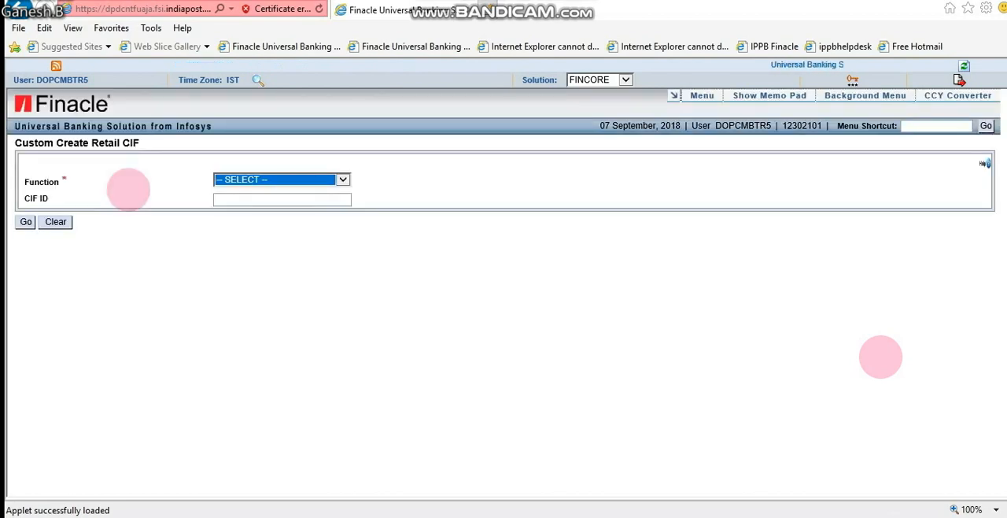
Log out of the current user's session and return to the login page
click(960, 79)
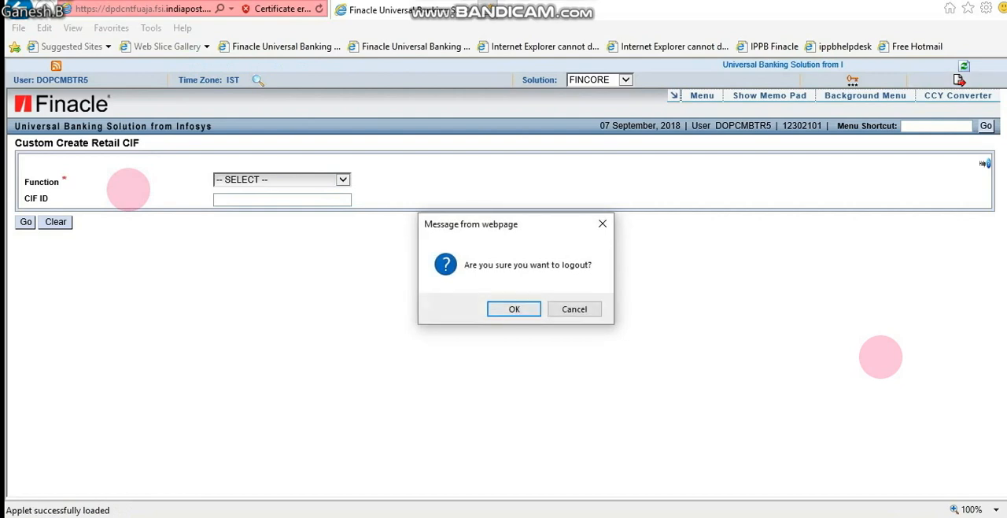
key(Return)
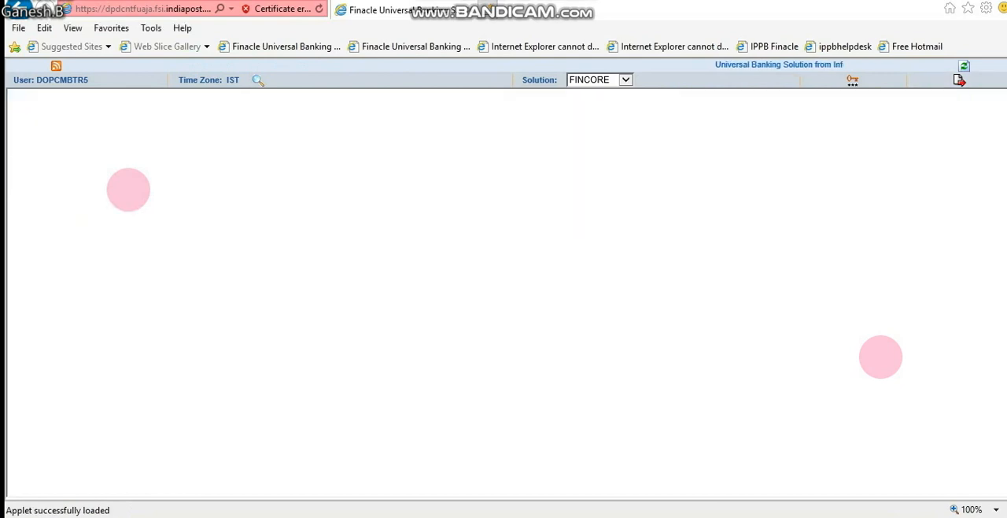
right_click(33, 160)
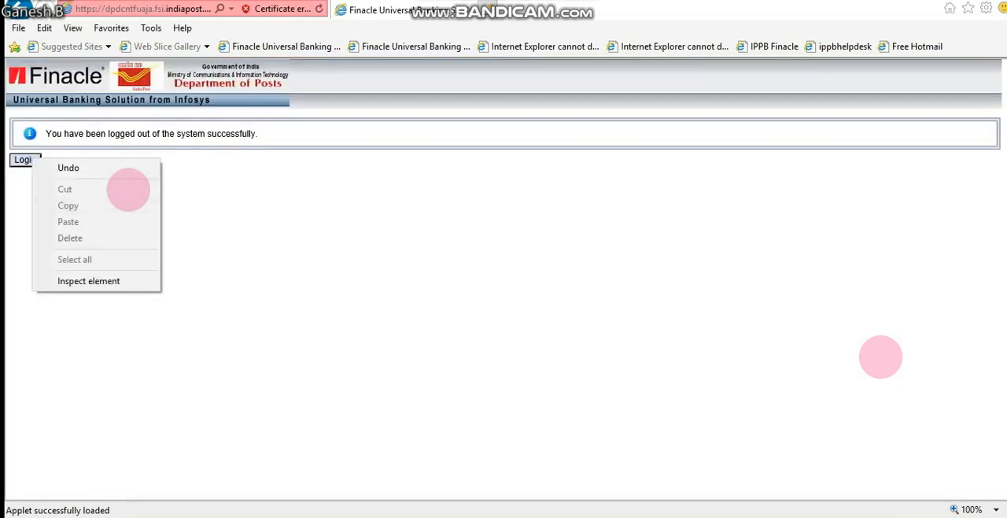
click(24, 160)
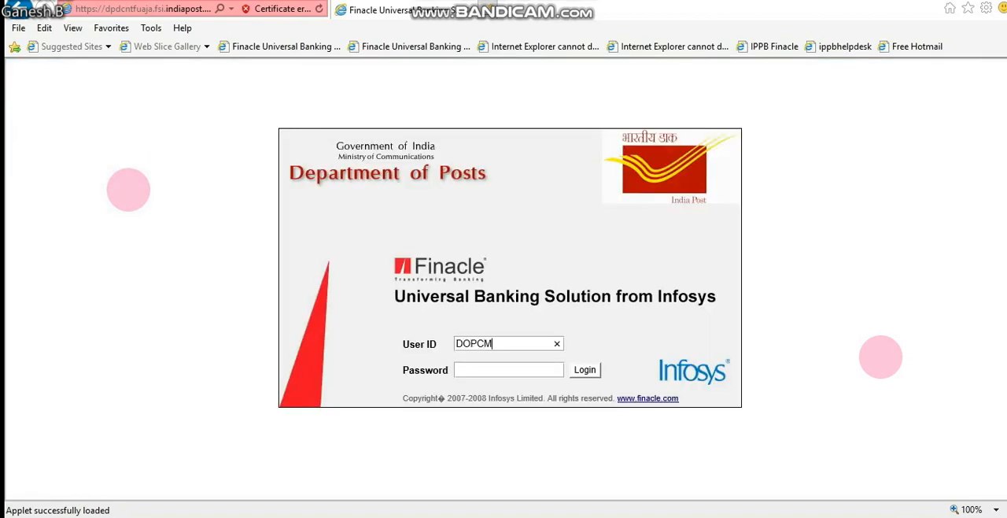
text(DOPCMBTR4)
key(Tab)
key(Return)
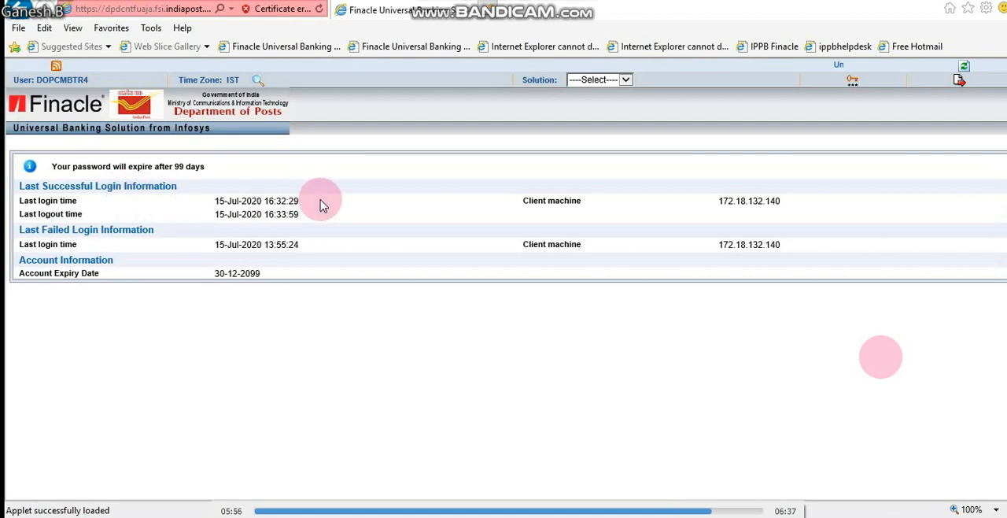
Switch the solution to FINCORE and open the retail CIF creation form with the shortcut CCRC
click(598, 79)
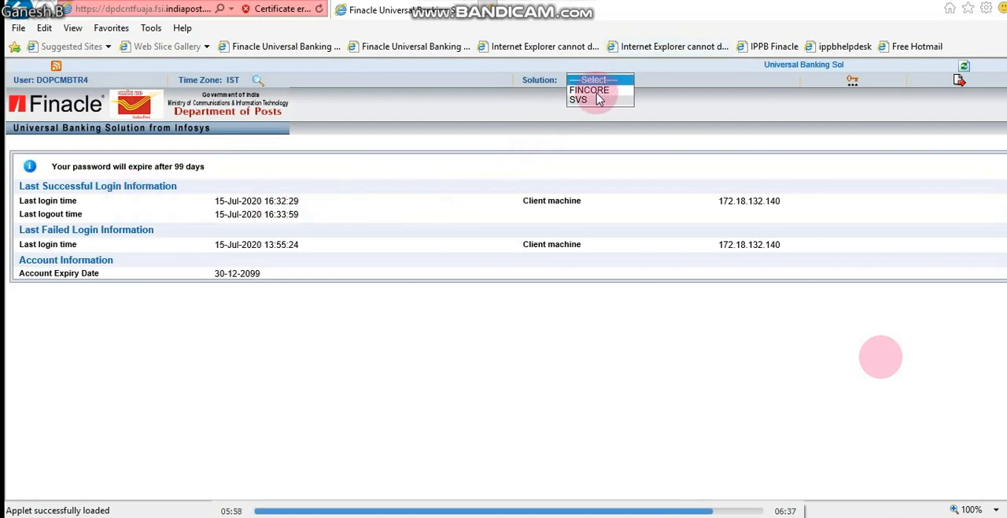
click(598, 91)
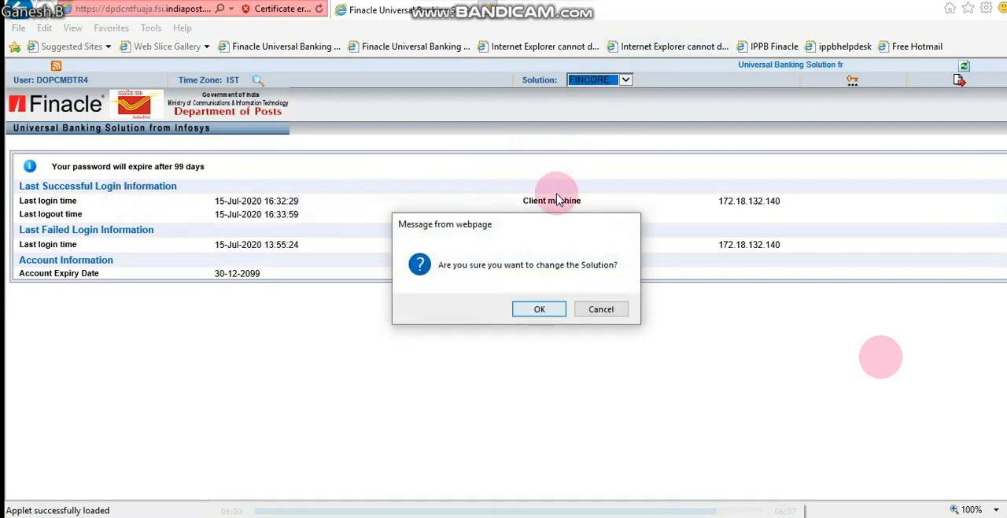
key(Return)
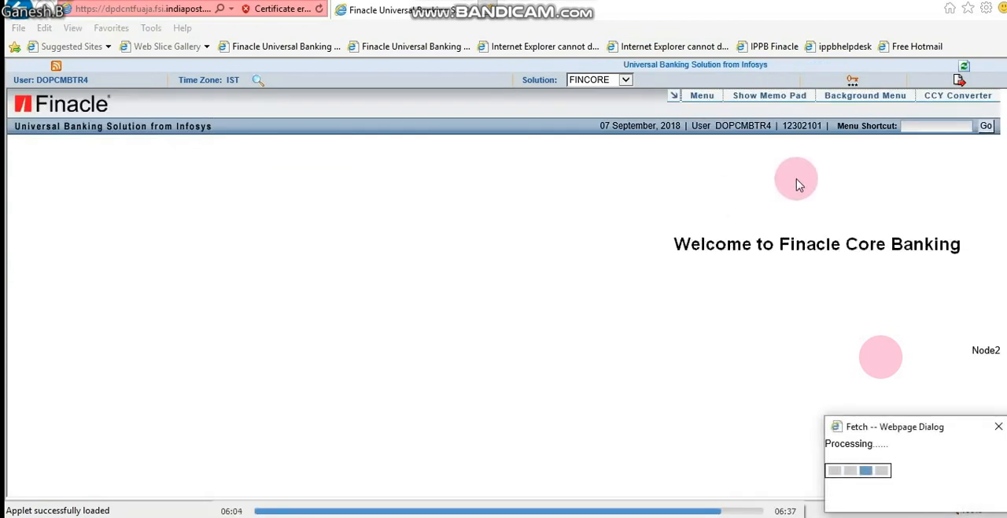
click(906, 125)
text(CCRC)
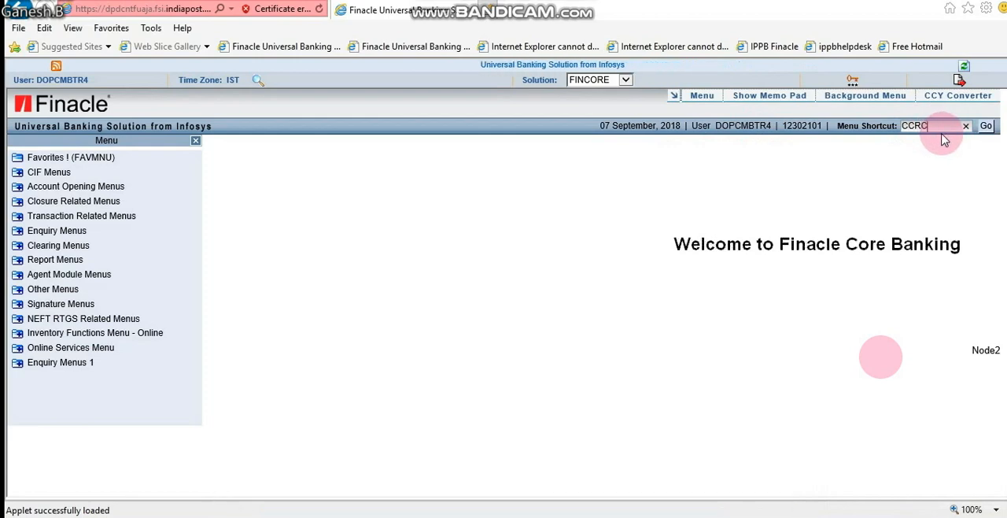
click(987, 127)
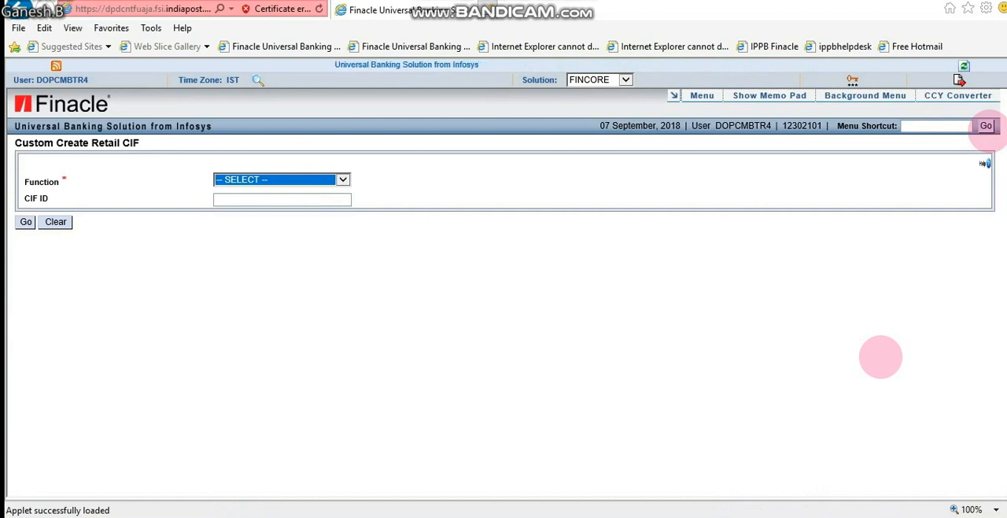
Open the new customer record with the V-VERIFY function, review its details and submit the verification
key(alt+Down)
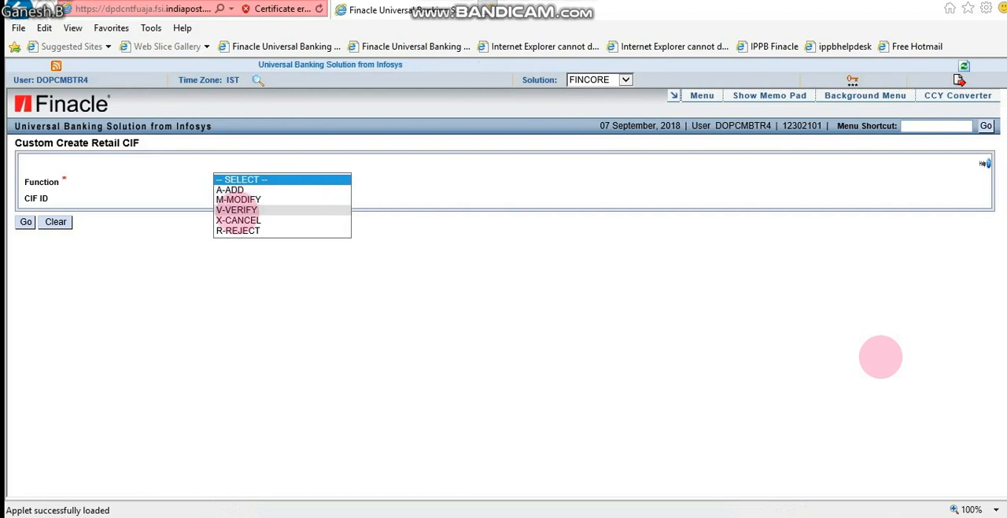
click(236, 210)
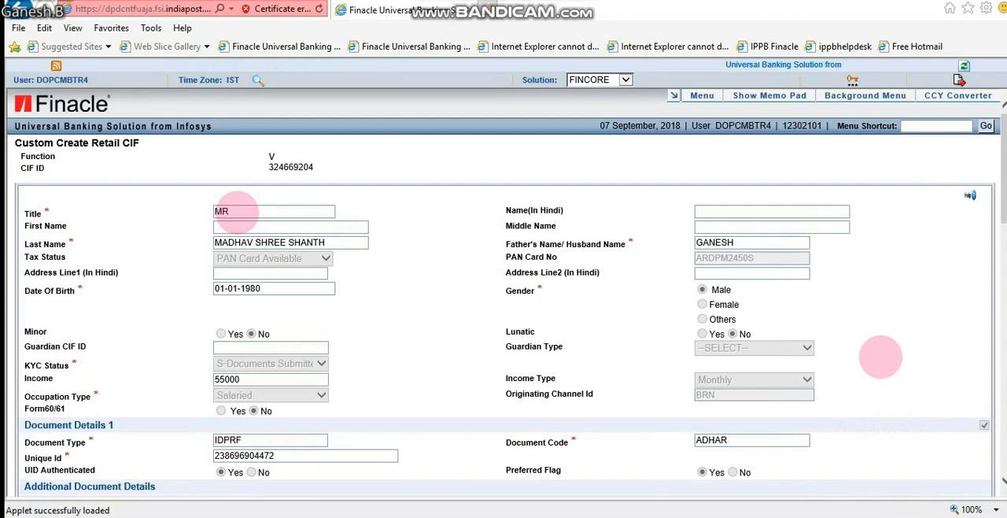
scroll(881, 356, down, 10)
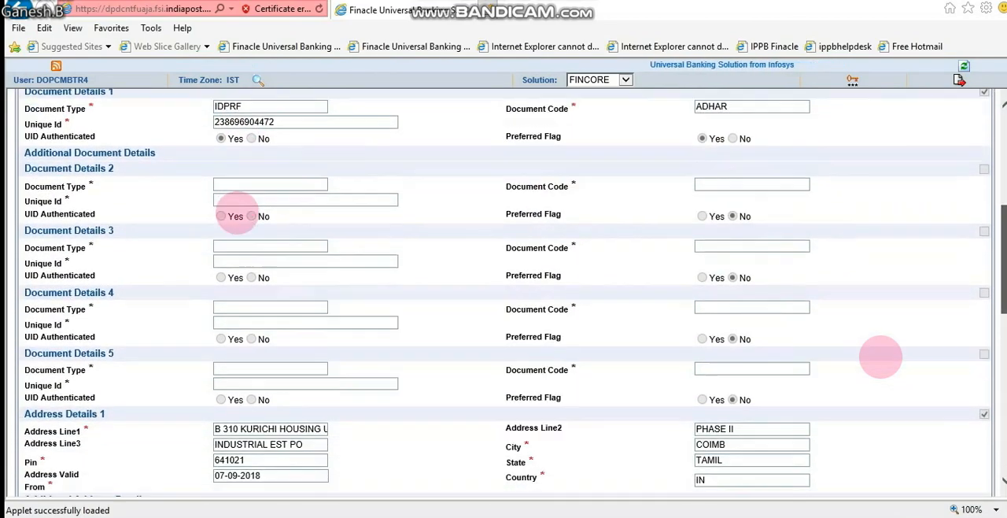
scroll(880, 356, down, 13)
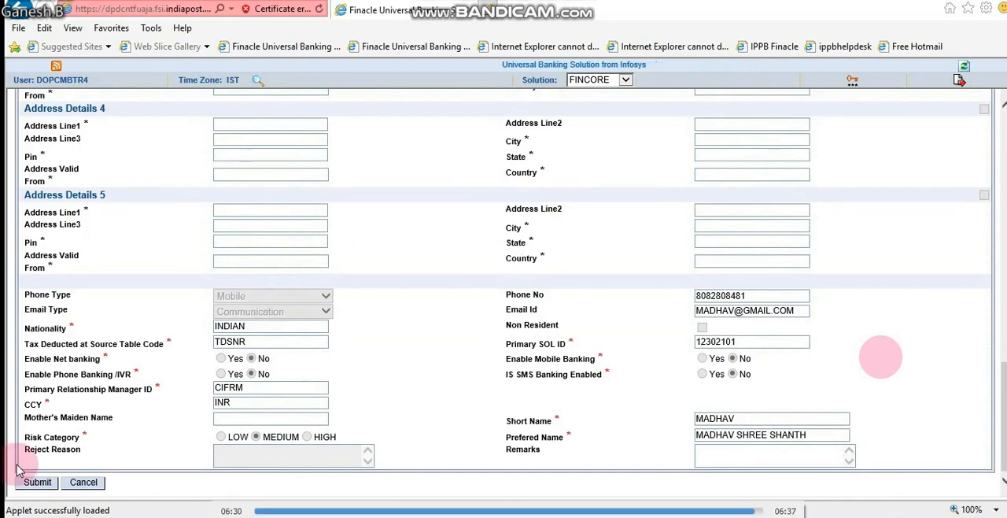
click(35, 482)
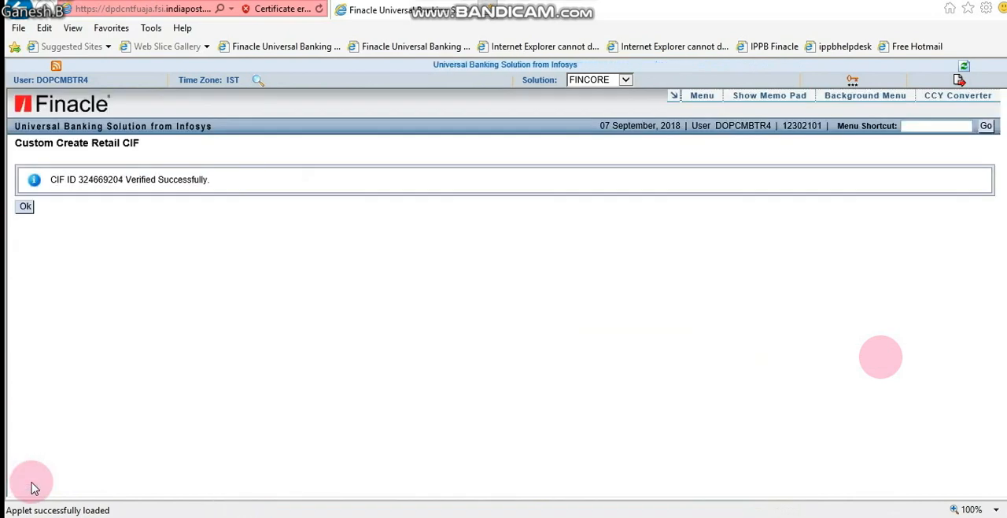
drag(51, 179, 155, 179)
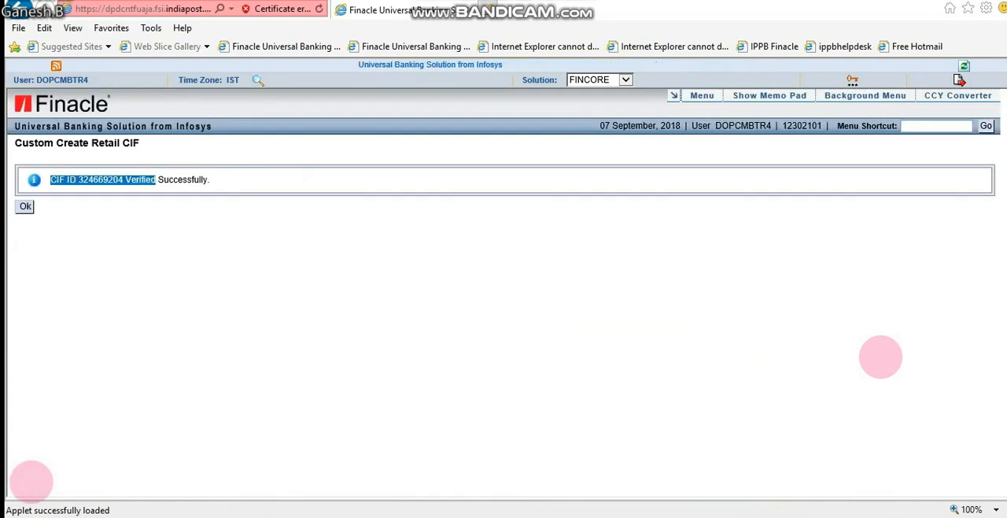
click(868, 384)
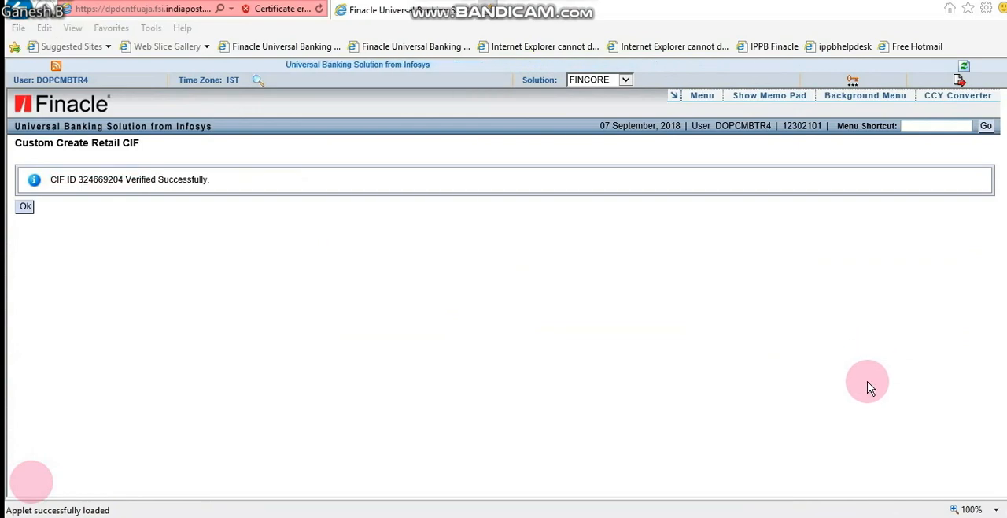